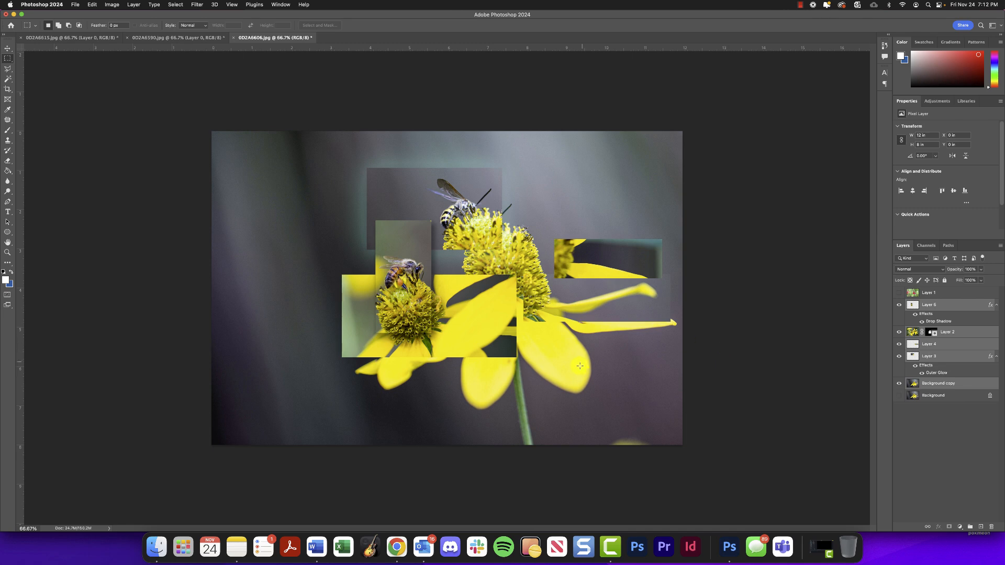
Step: Switch to Chrome and examine the selective-colour photos of the carousel horse, carousel ride, bumper cars and boat, and close the gallery page
{"action": "left_click", "coordinate": [397, 546]}
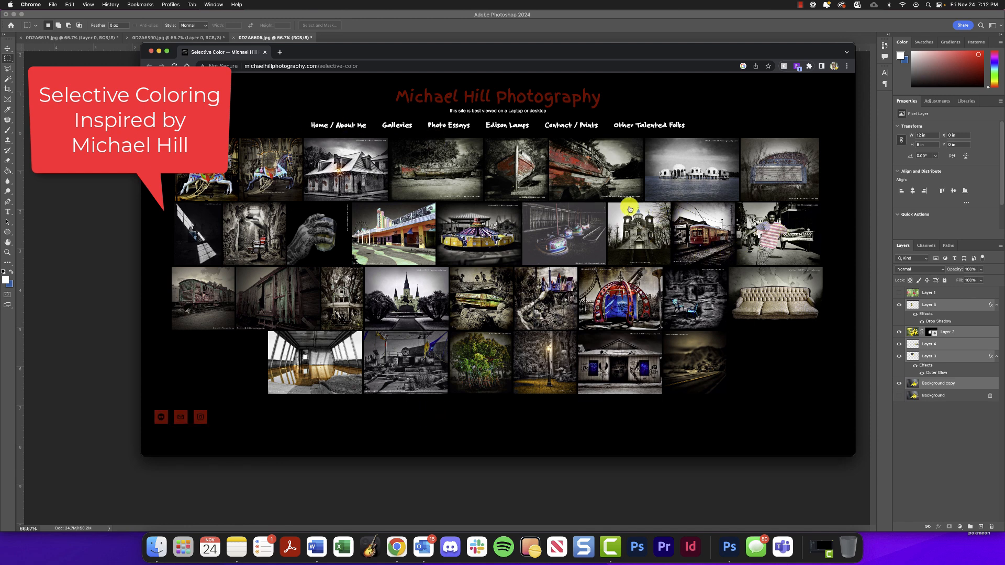
{"action": "left_click", "coordinate": [218, 168]}
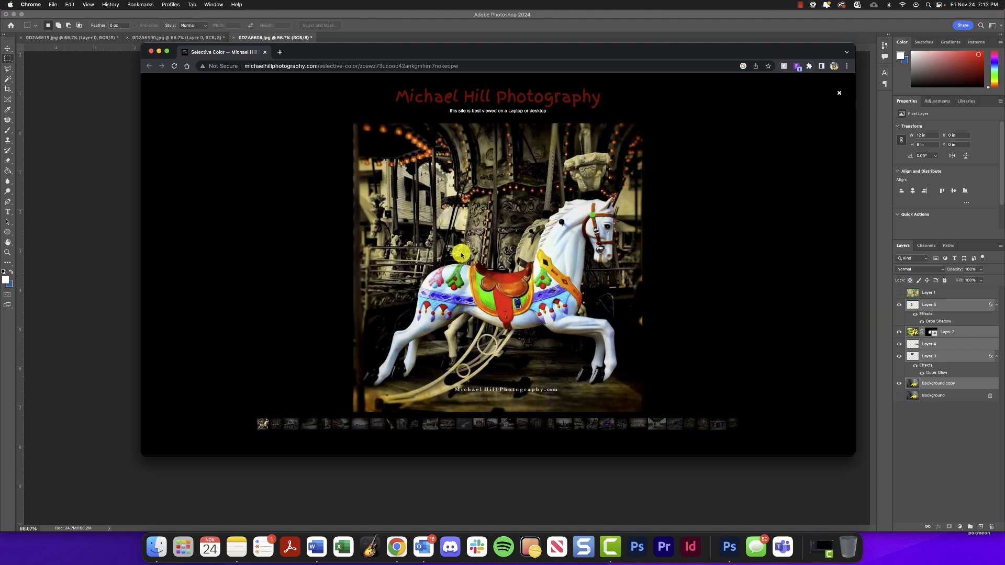
{"action": "left_click", "coordinate": [839, 92]}
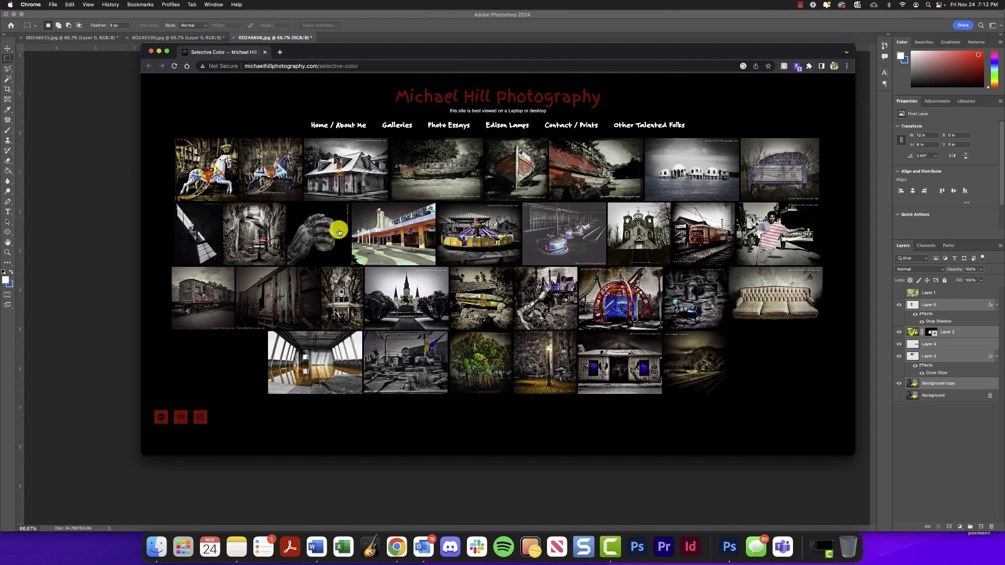
{"action": "left_click", "coordinate": [481, 230]}
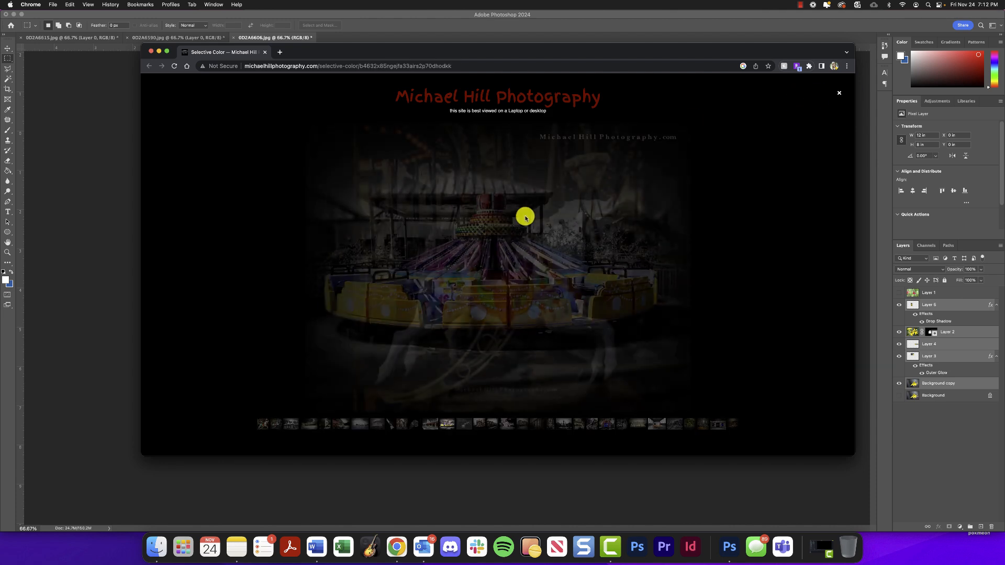
{"action": "left_click", "coordinate": [837, 96]}
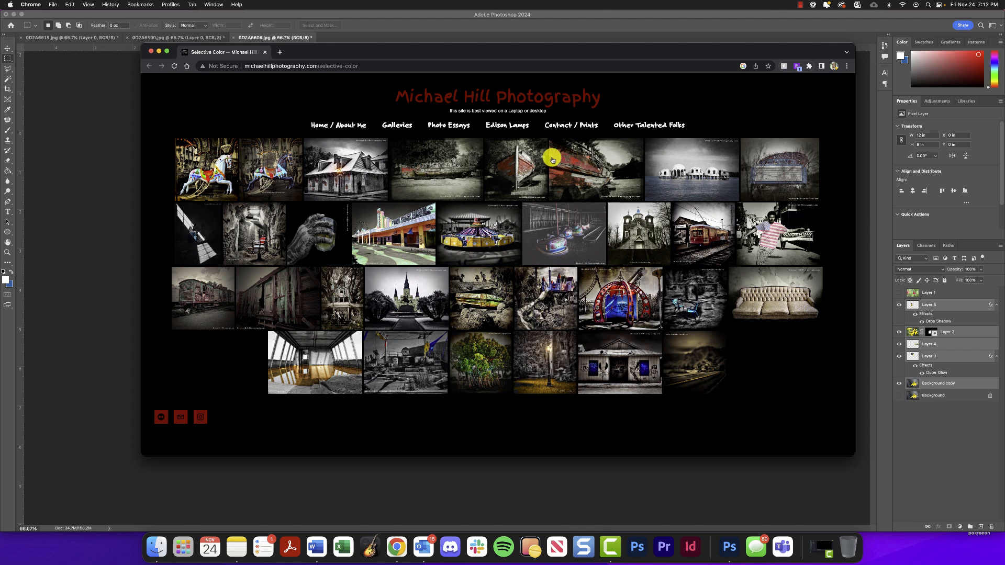
{"action": "left_click", "coordinate": [579, 233]}
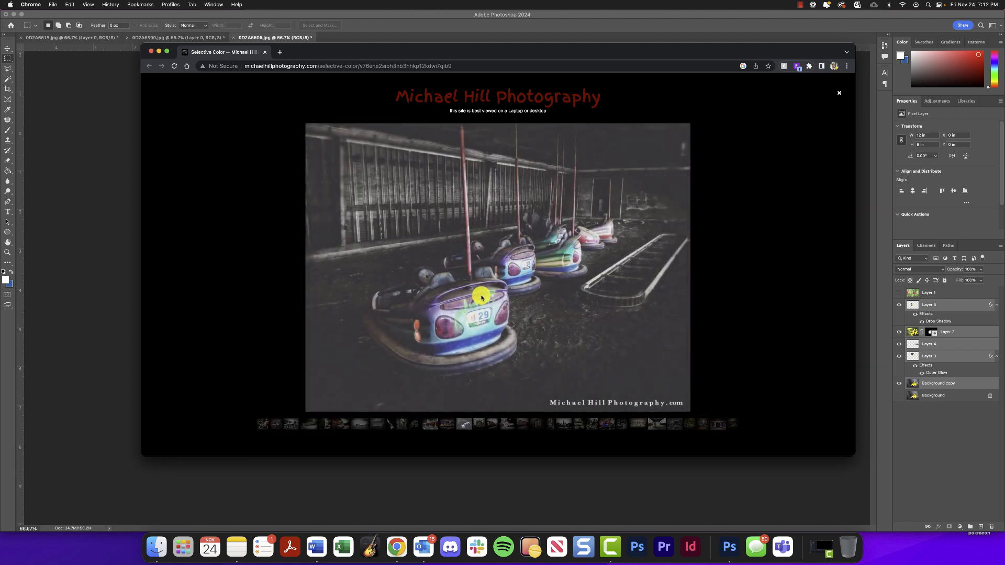
{"action": "left_click", "coordinate": [838, 95]}
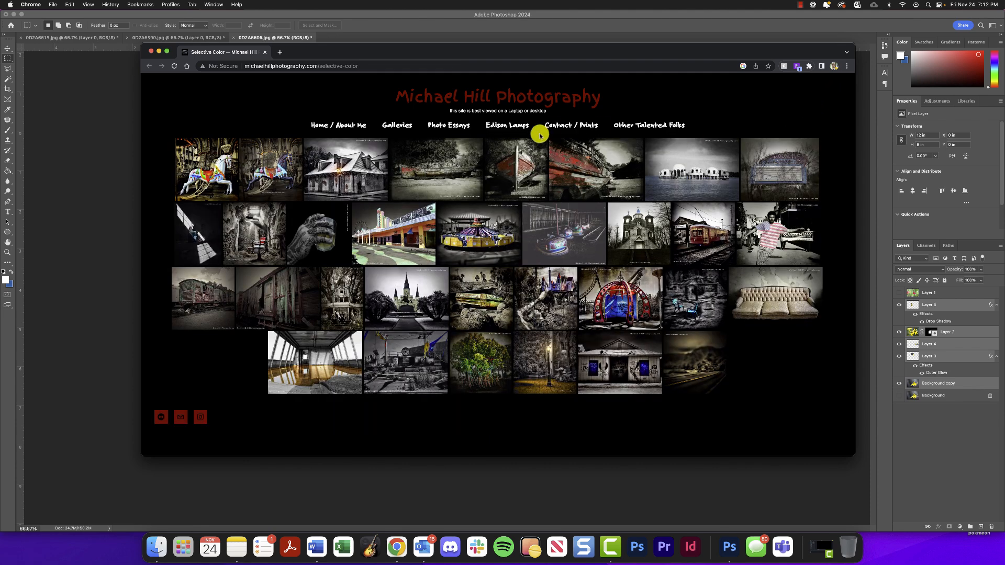
{"action": "left_click", "coordinate": [535, 168]}
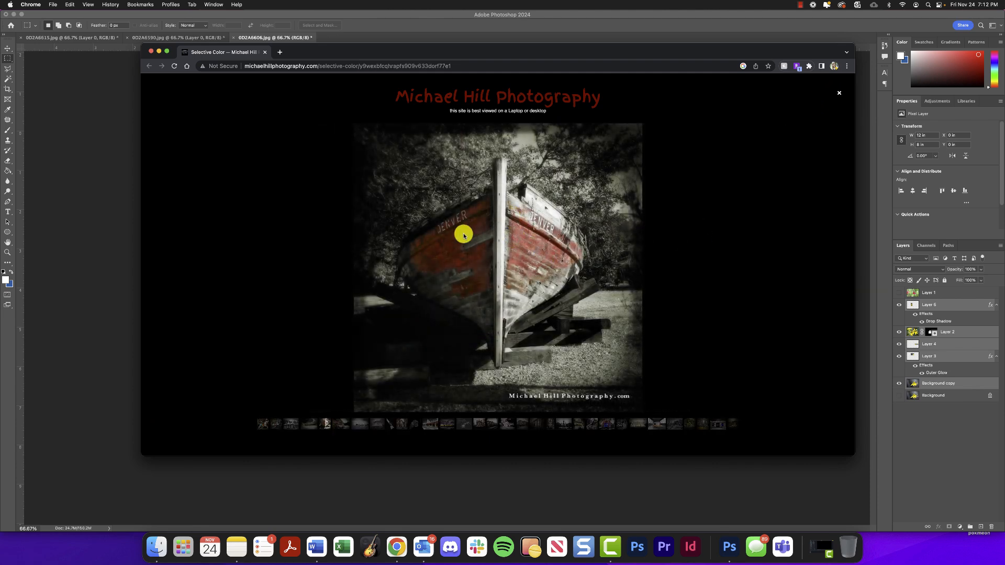
{"action": "left_click", "coordinate": [839, 98]}
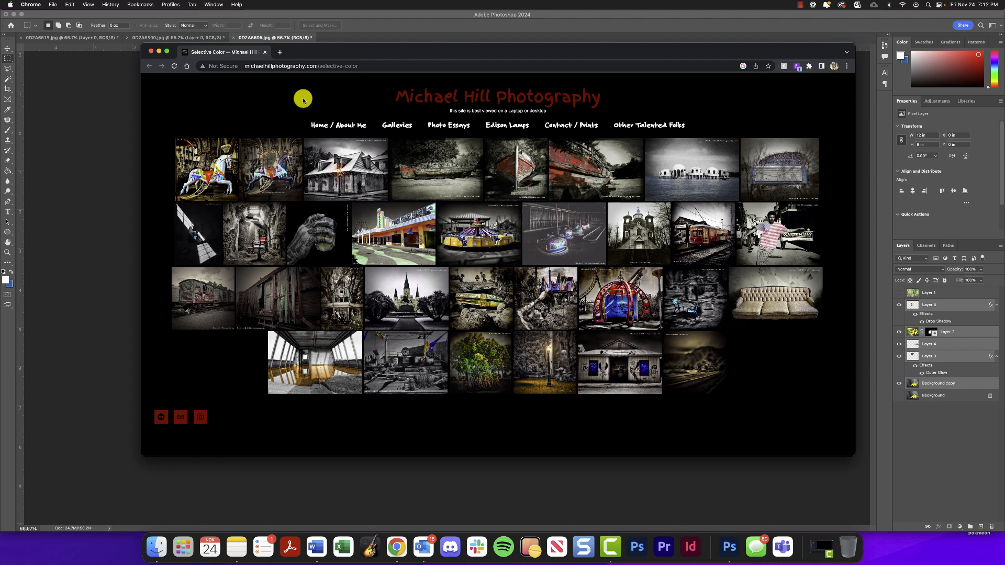
{"action": "left_click", "coordinate": [267, 52]}
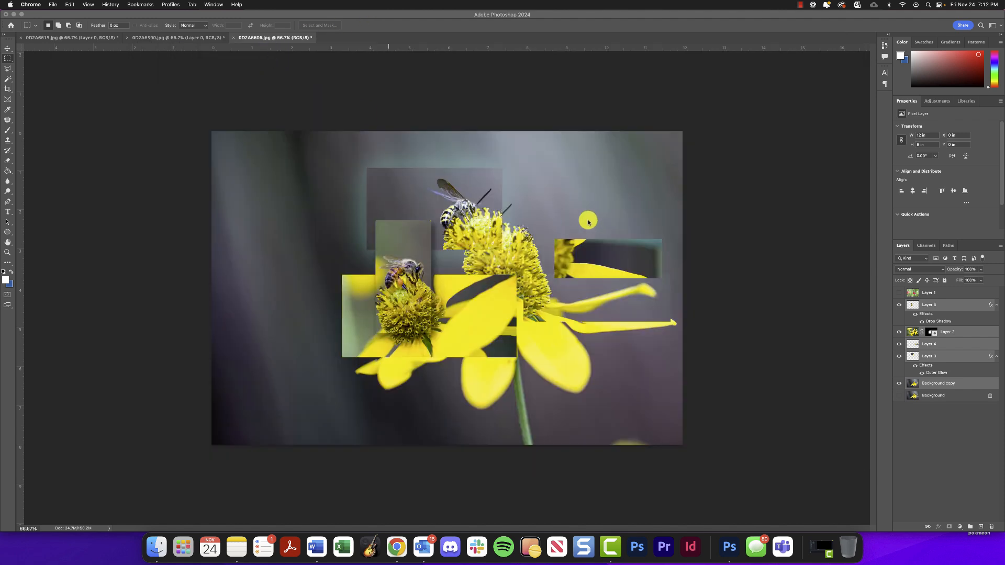
Step: Show Layer 1 and delete every other layer, including the Background
{"action": "left_click", "coordinate": [899, 295]}
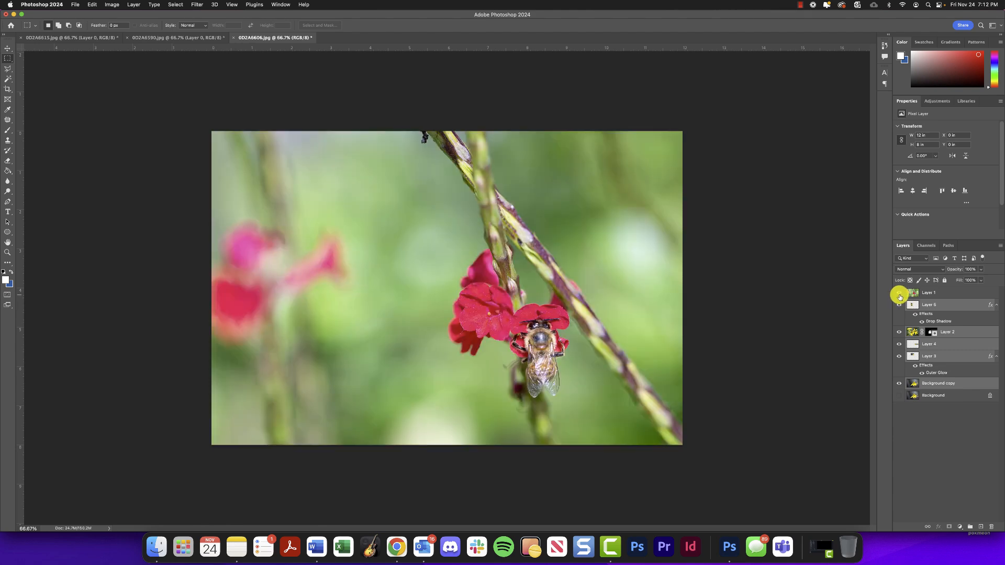
{"action": "left_click_drag", "start_coordinate": [934, 304], "coordinate": [989, 525]}
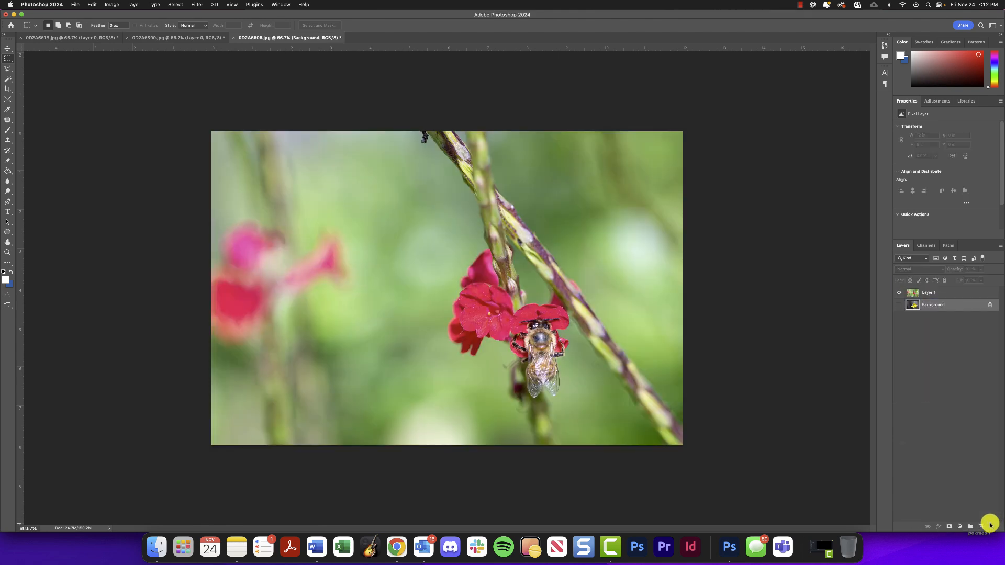
{"action": "left_click", "coordinate": [988, 304]}
{"action": "left_click_drag", "start_coordinate": [978, 305], "coordinate": [990, 526]}
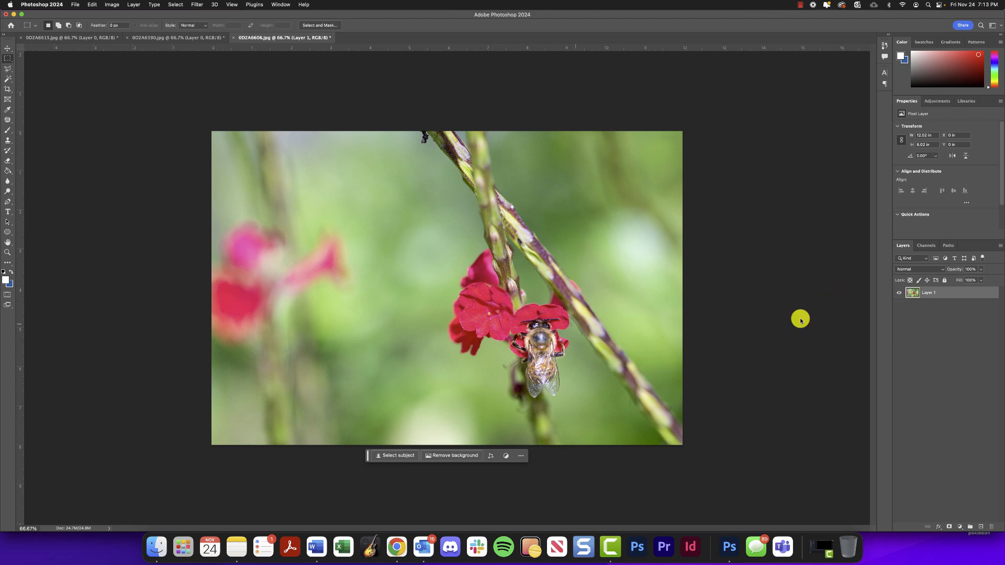
Step: Duplicate Layer 1 and use Select Subject to add a layer mask isolating the flower, stems and bee on the copy
{"action": "left_click_drag", "start_coordinate": [953, 293], "coordinate": [981, 526]}
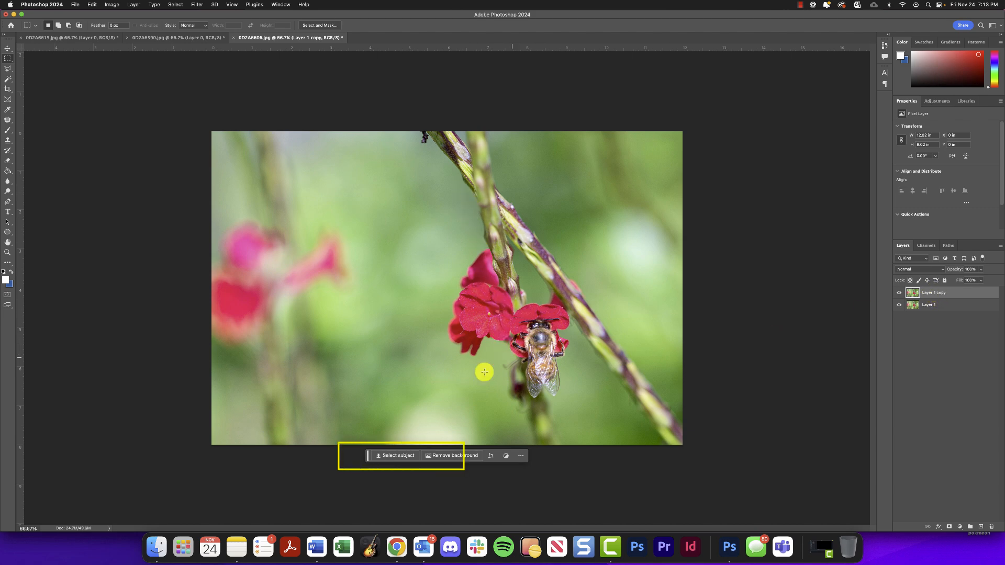
{"action": "left_click", "coordinate": [394, 456]}
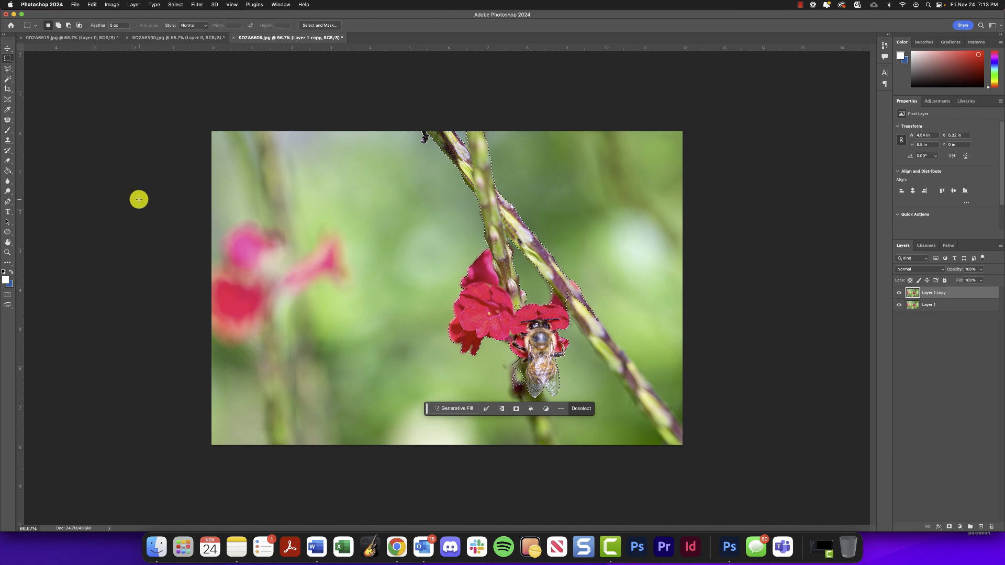
{"action": "left_click", "coordinate": [7, 79]}
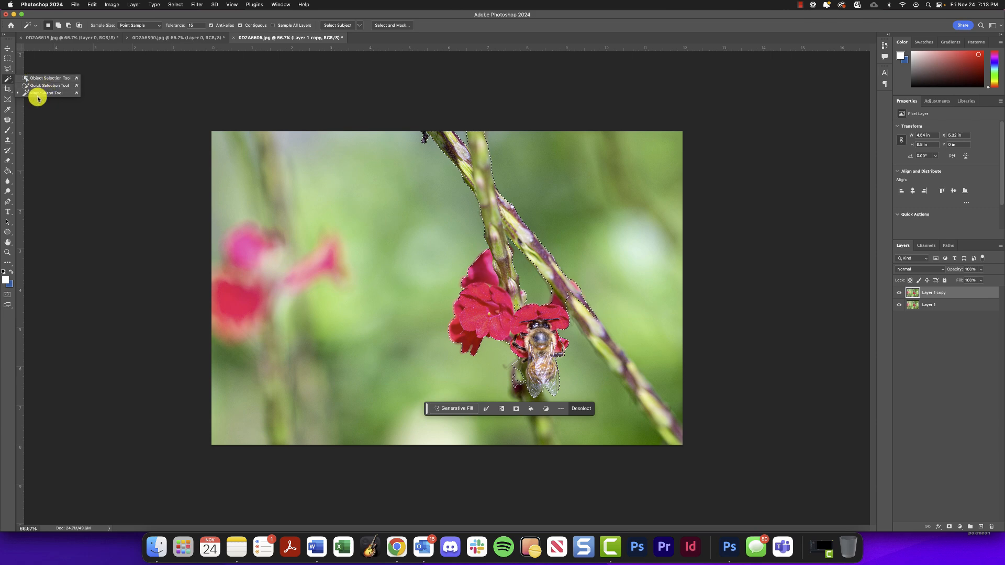
{"action": "left_click", "coordinate": [8, 80]}
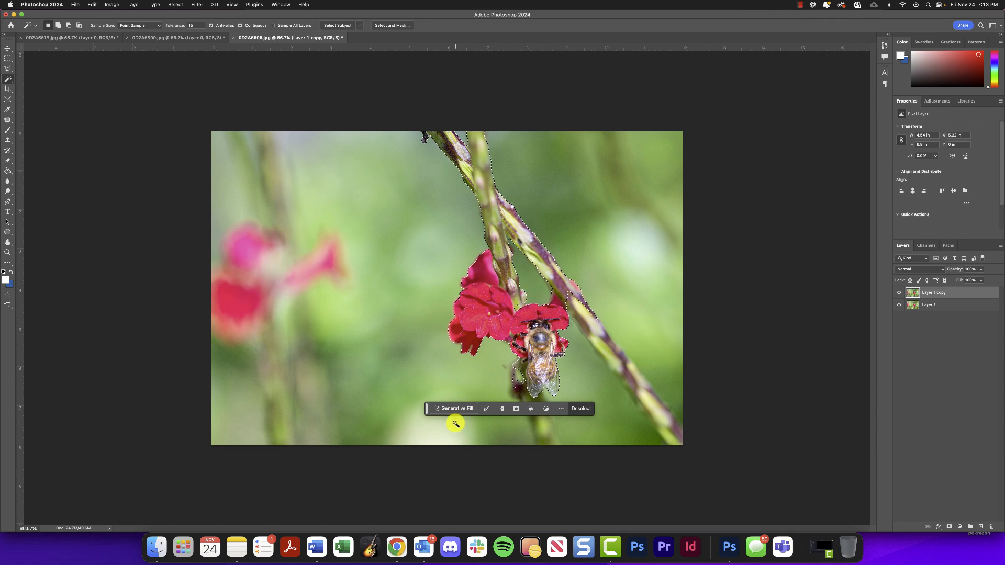
{"action": "left_click", "coordinate": [947, 527]}
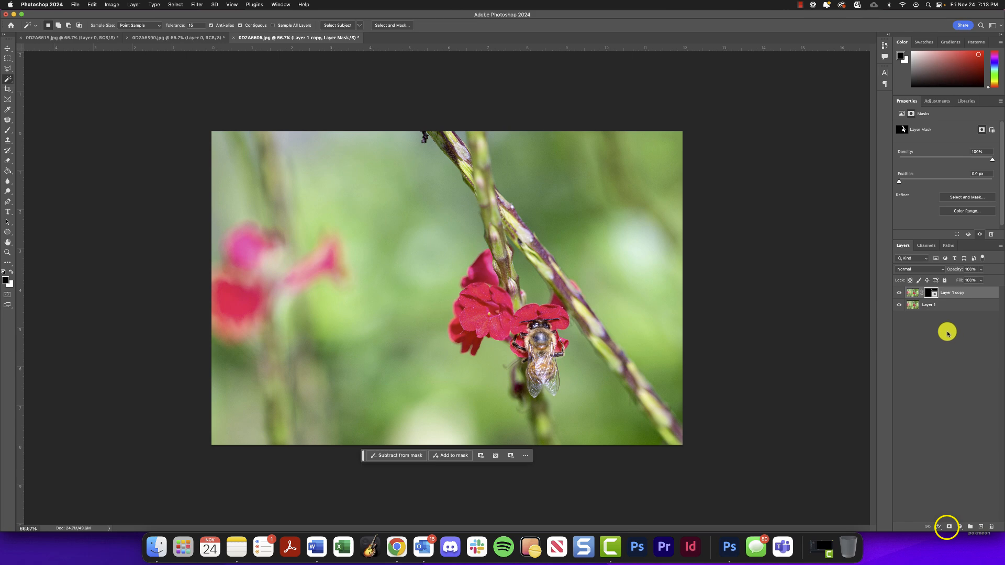
Step: Toggle the visibility of Layer 1 to compare the masked cutout with the full photo
{"action": "left_click", "coordinate": [898, 305]}
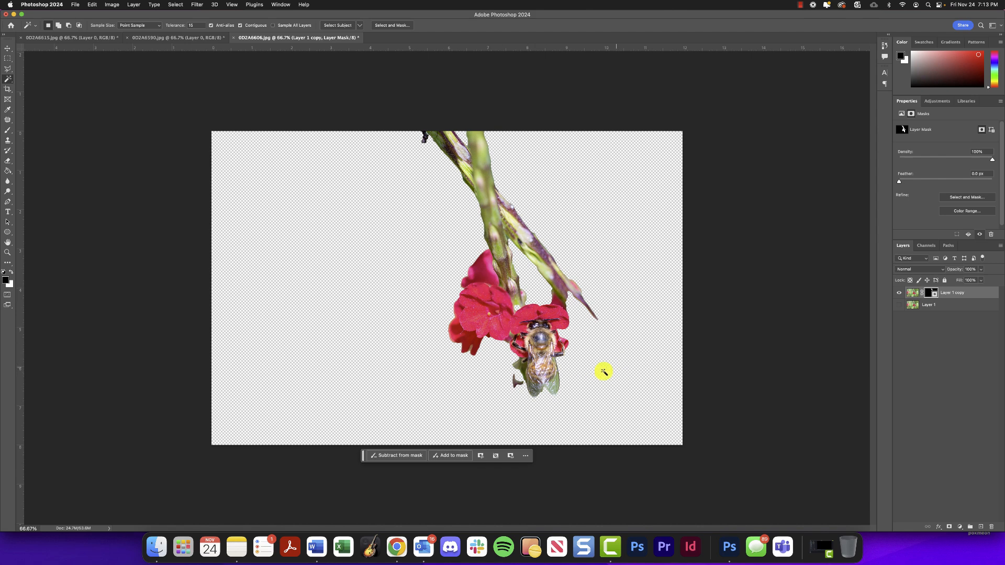
{"action": "left_click", "coordinate": [900, 305]}
{"action": "left_click", "coordinate": [900, 305]}
{"action": "left_click", "coordinate": [900, 305]}
{"action": "left_click", "coordinate": [900, 305]}
{"action": "left_click", "coordinate": [900, 305]}
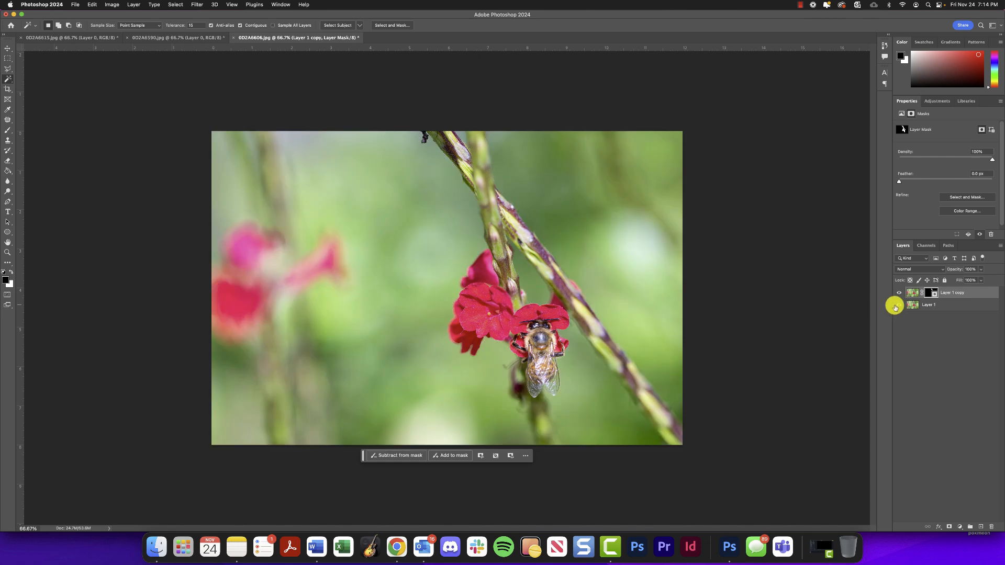
Step: Hide Layer 1 and brush black on the copy's mask to remove the stray plant fragment beside the bee's wing
{"action": "key", "text": "super+plus"}
{"action": "key", "text": "super+plus"}
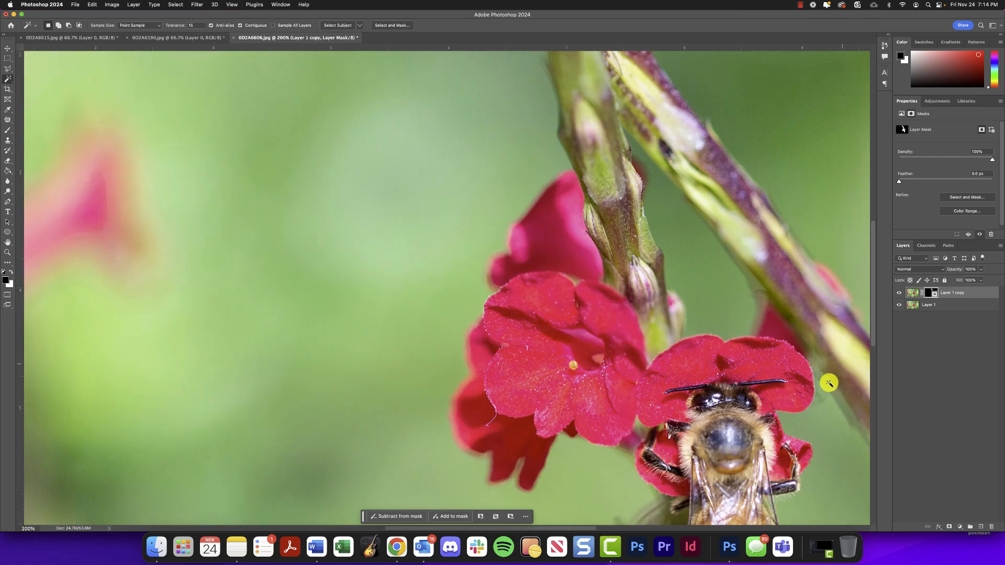
{"action": "scroll", "coordinate": [834, 365], "scroll_direction": "down", "scroll_amount": 3}
{"action": "scroll", "coordinate": [813, 385], "scroll_direction": "down", "scroll_amount": 3}
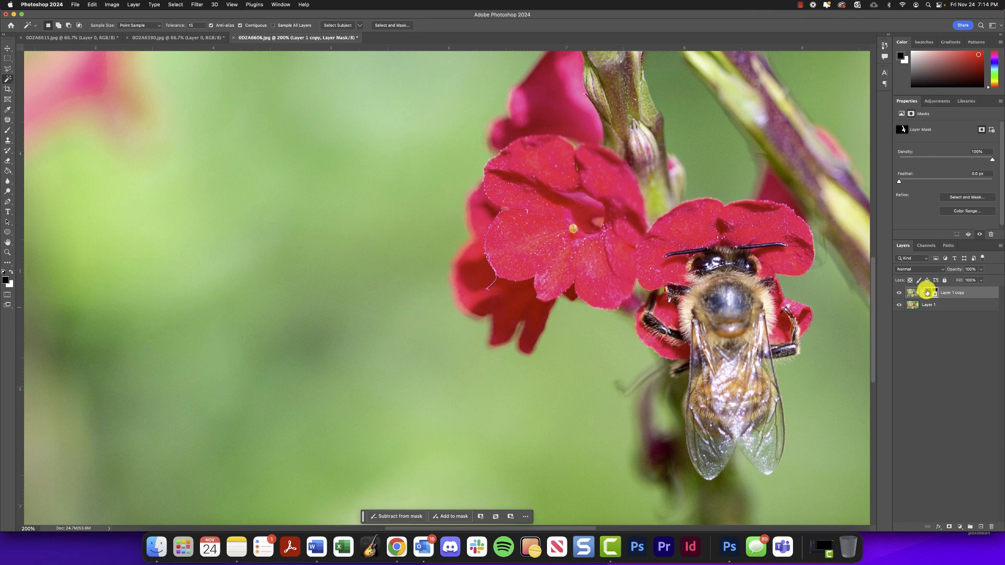
{"action": "left_click", "coordinate": [898, 305]}
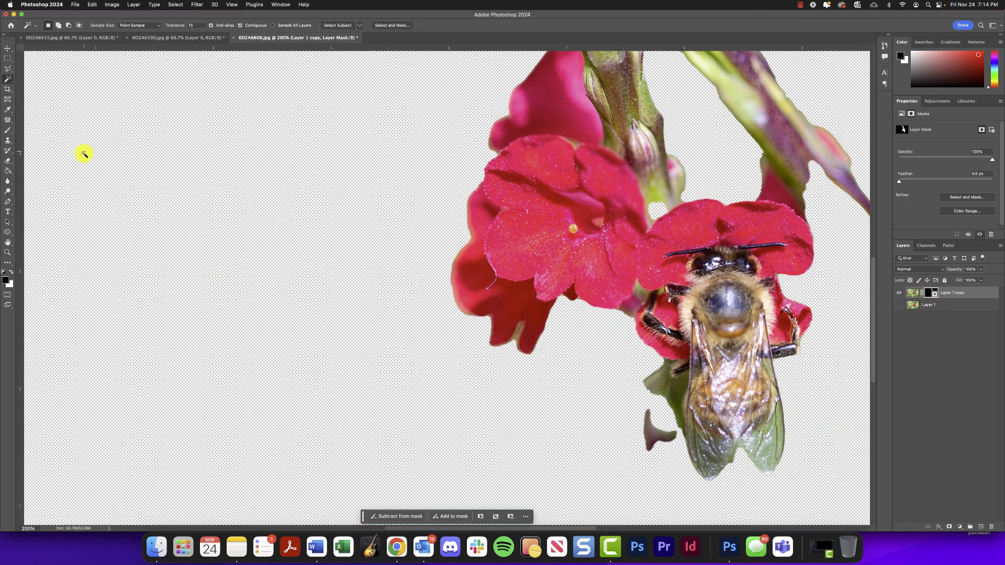
{"action": "left_click", "coordinate": [8, 130]}
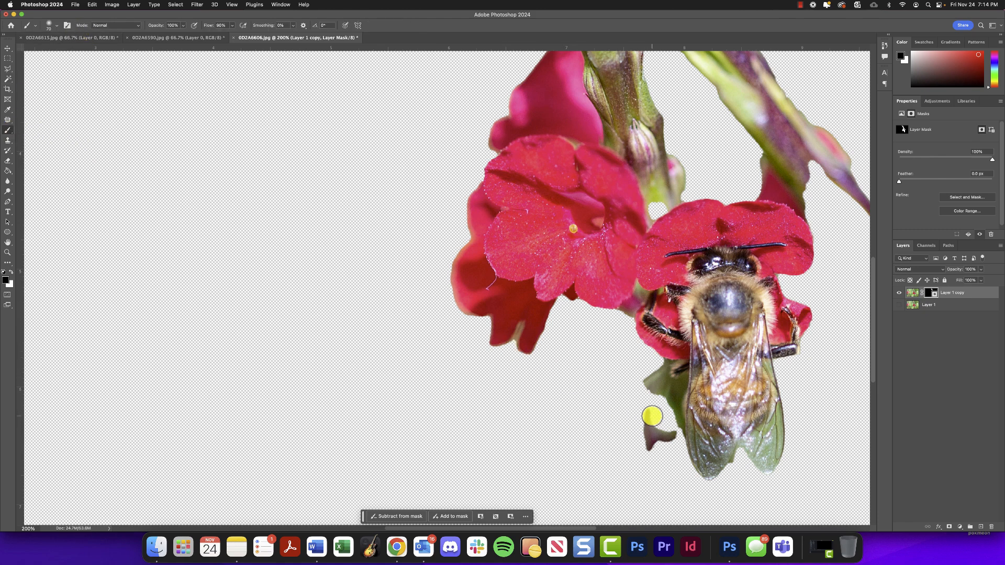
{"action": "mouse_move", "coordinate": [649, 413]}
{"action": "left_mouse_down"}
{"action": "mouse_move", "coordinate": [663, 419]}
{"action": "mouse_move", "coordinate": [645, 428]}
{"action": "left_mouse_up"}
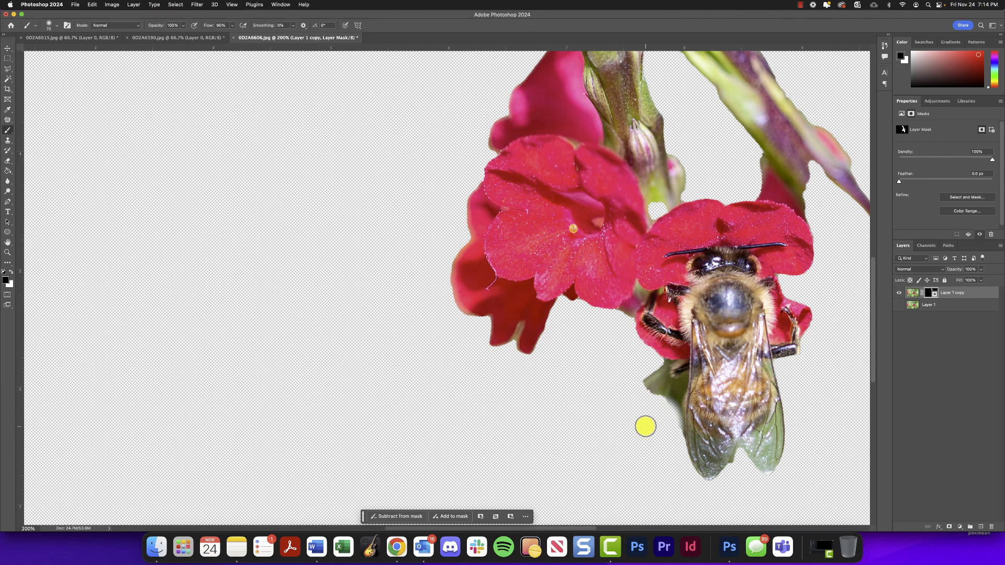
Step: Use a smaller brush on the mask to paint out the leftover green leaf around the bee's hind leg and wing
{"action": "key", "text": "bracketleft"}
{"action": "key", "text": "bracketleft"}
{"action": "key", "text": "bracketleft"}
{"action": "key", "text": "bracketleft"}
{"action": "key", "text": "bracketleft"}
{"action": "left_click_drag", "start_coordinate": [662, 379], "coordinate": [649, 375]}
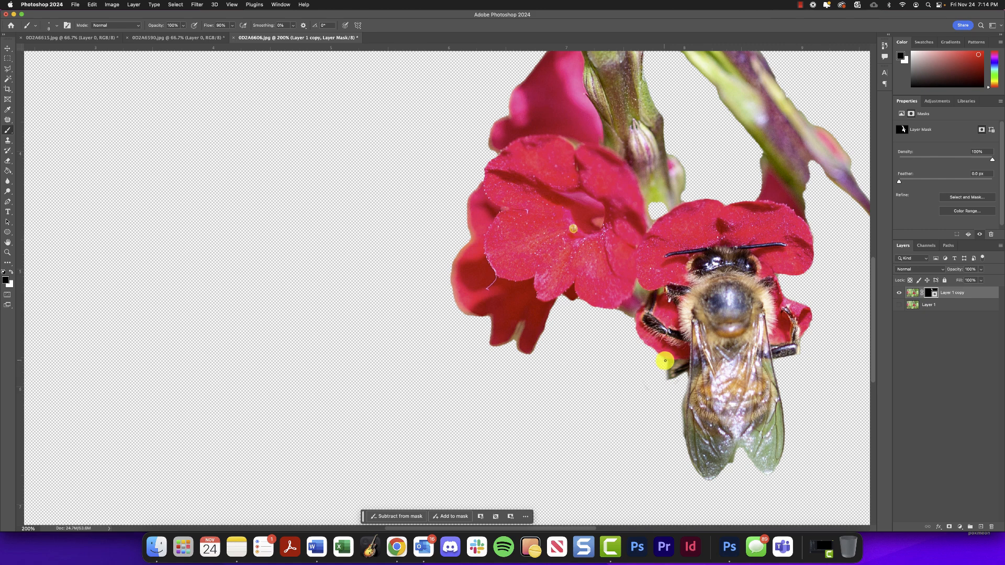
{"action": "left_click_drag", "start_coordinate": [669, 362], "coordinate": [678, 367]}
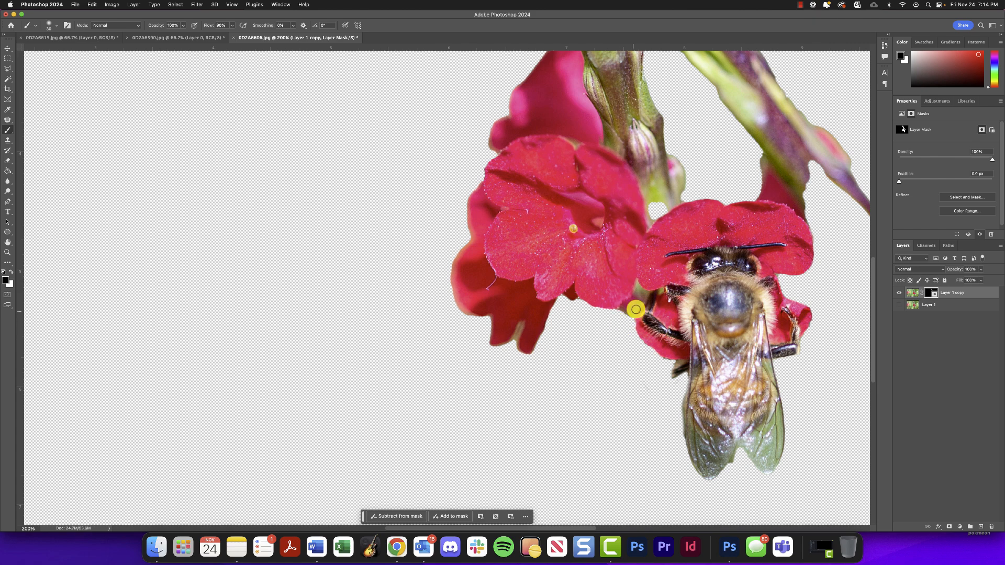
{"action": "left_click_drag", "start_coordinate": [783, 326], "coordinate": [794, 380]}
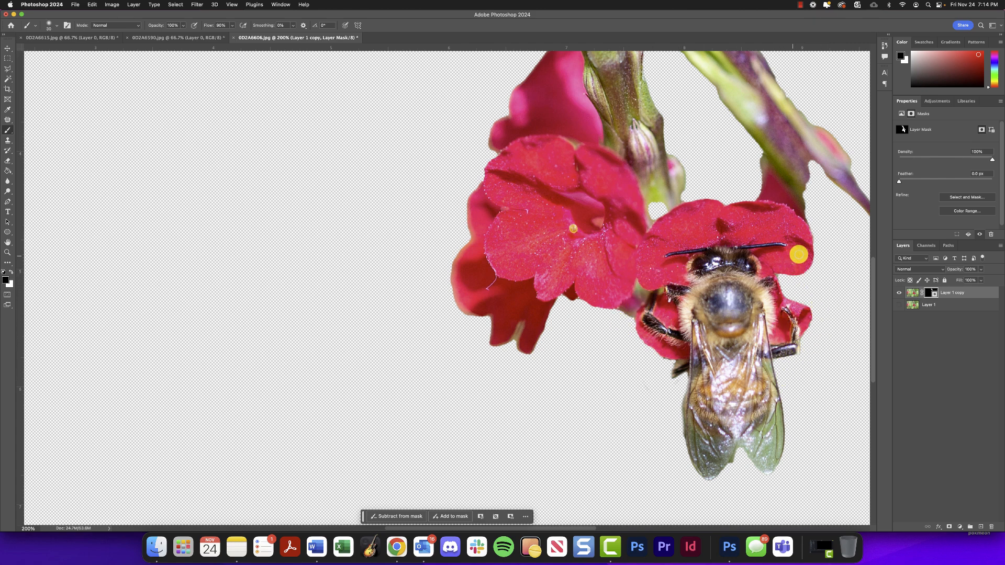
Step: Check the cutout's edges around the flower and stems at different magnifications and switch the foreground colour to white
{"action": "scroll", "coordinate": [778, 284], "scroll_direction": "up", "scroll_amount": 5}
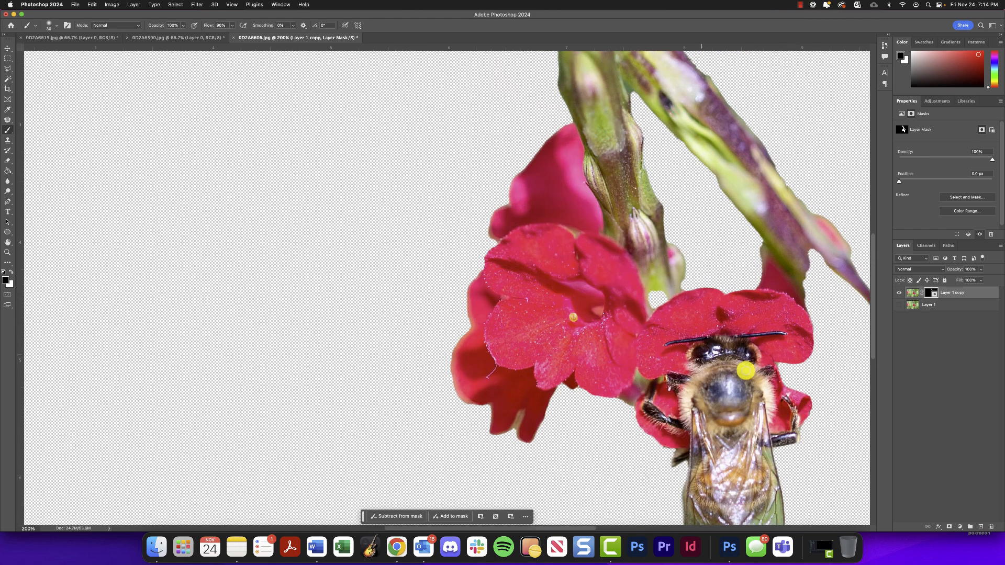
{"action": "key", "text": "super+0"}
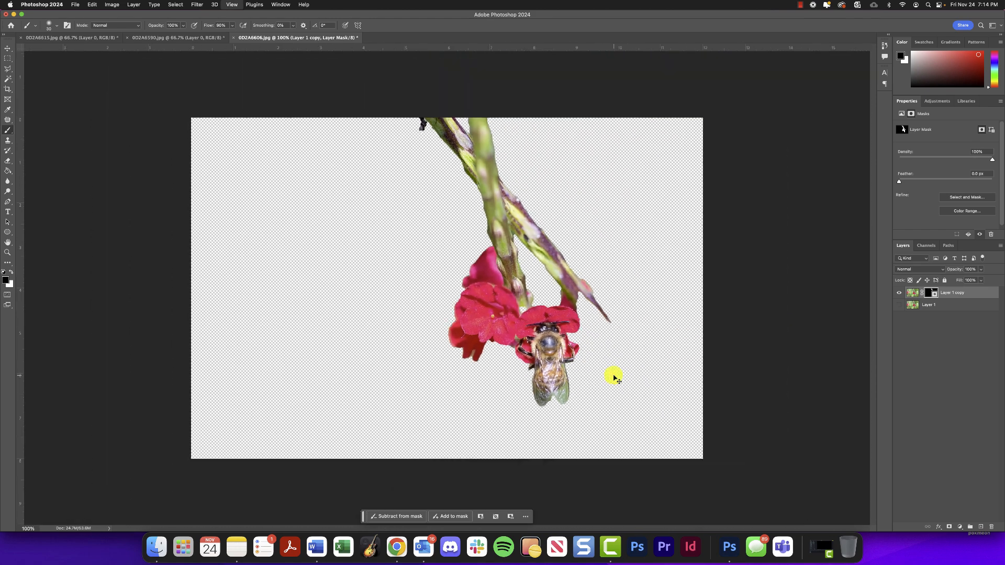
{"action": "key", "text": "super+plus"}
{"action": "key", "text": "super+plus"}
{"action": "key", "text": "super+plus"}
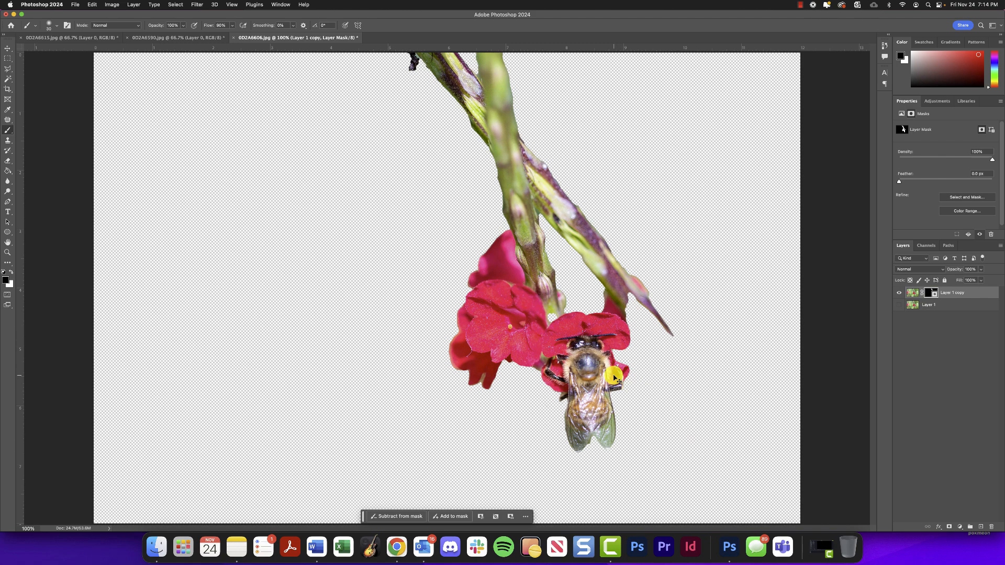
{"action": "key", "text": "super+minus"}
{"action": "key", "text": "super+minus"}
{"action": "key", "text": "super+plus"}
{"action": "key", "text": "super+plus"}
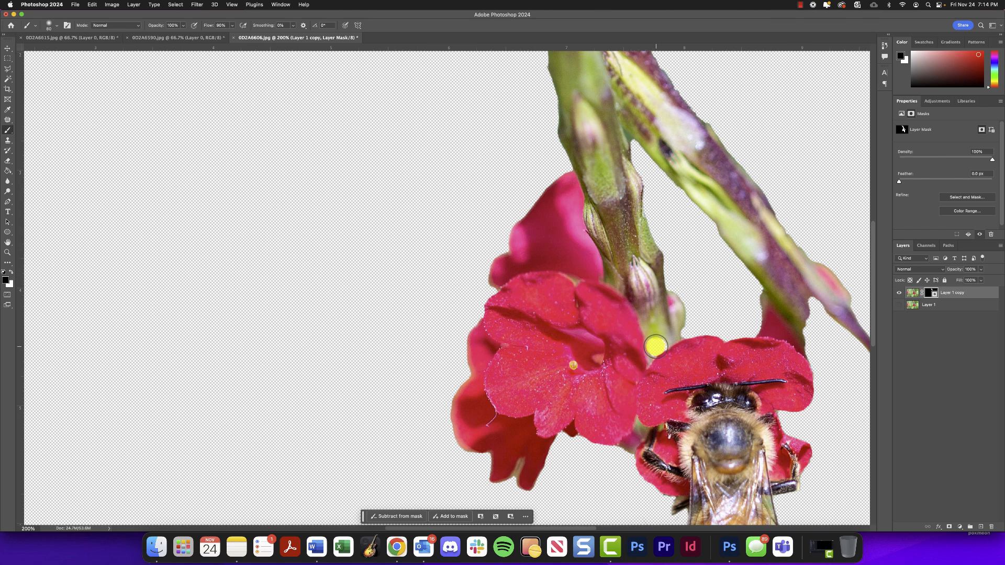
{"action": "key", "text": "x"}
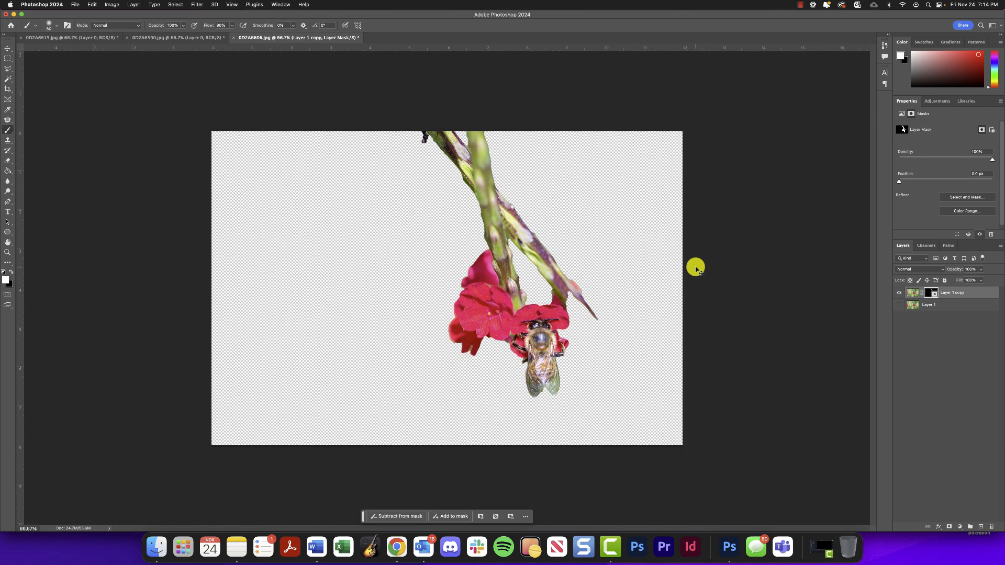
Step: Duplicate Layer 1 below the masked layer and make the new copy visible
{"action": "left_click", "coordinate": [953, 305]}
{"action": "left_click_drag", "start_coordinate": [944, 308], "coordinate": [981, 521]}
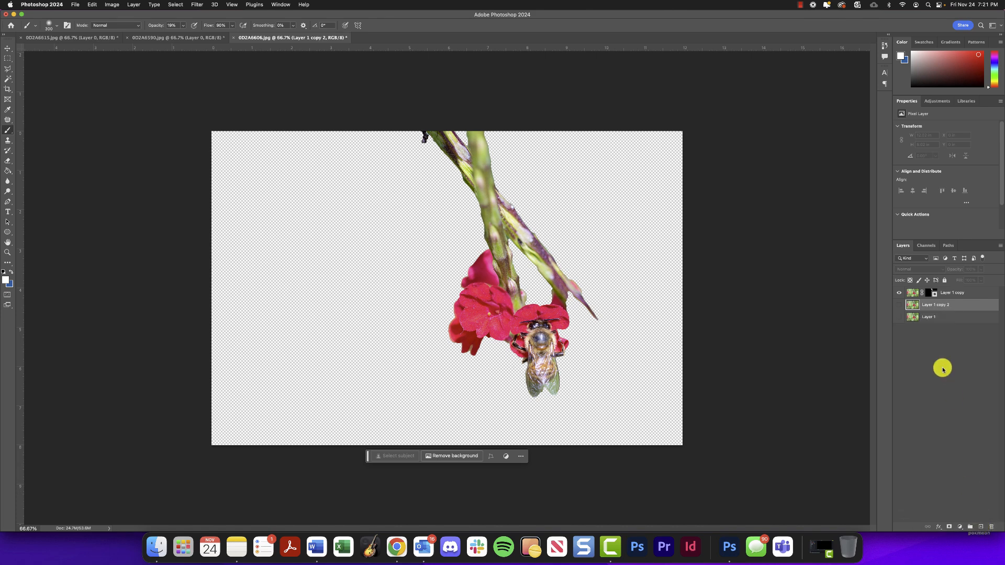
{"action": "left_click", "coordinate": [899, 305]}
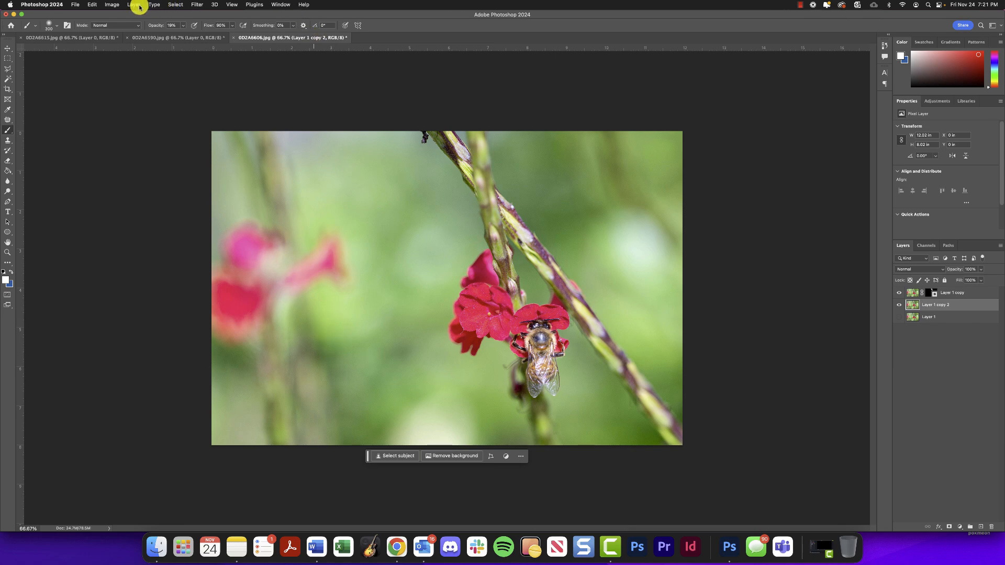
Step: Add a Hue/Saturation adjustment layer above Layer 1 copy 2
{"action": "left_click", "coordinate": [112, 6]}
{"action": "mouse_move", "coordinate": [131, 26]}
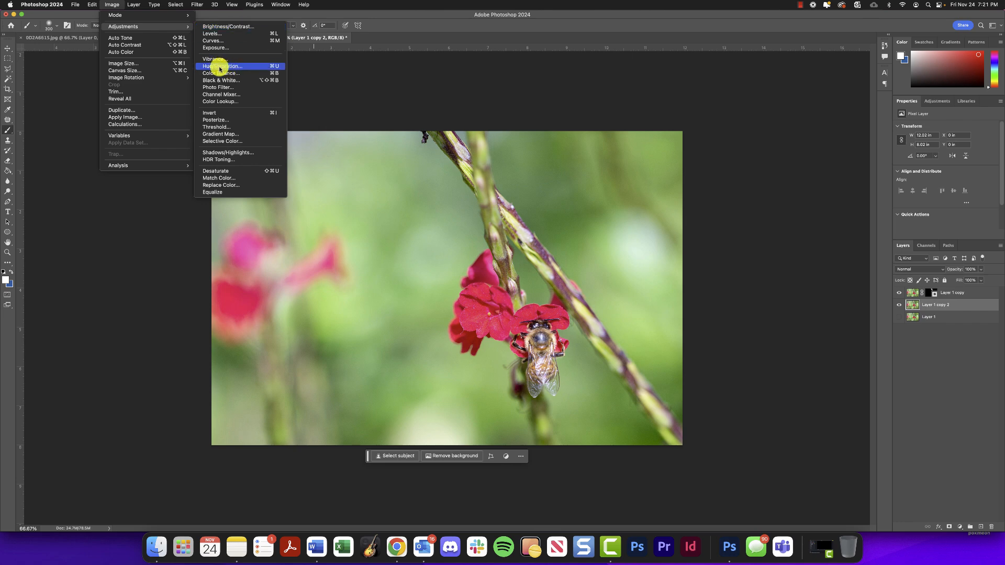
{"action": "mouse_move", "coordinate": [133, 5]}
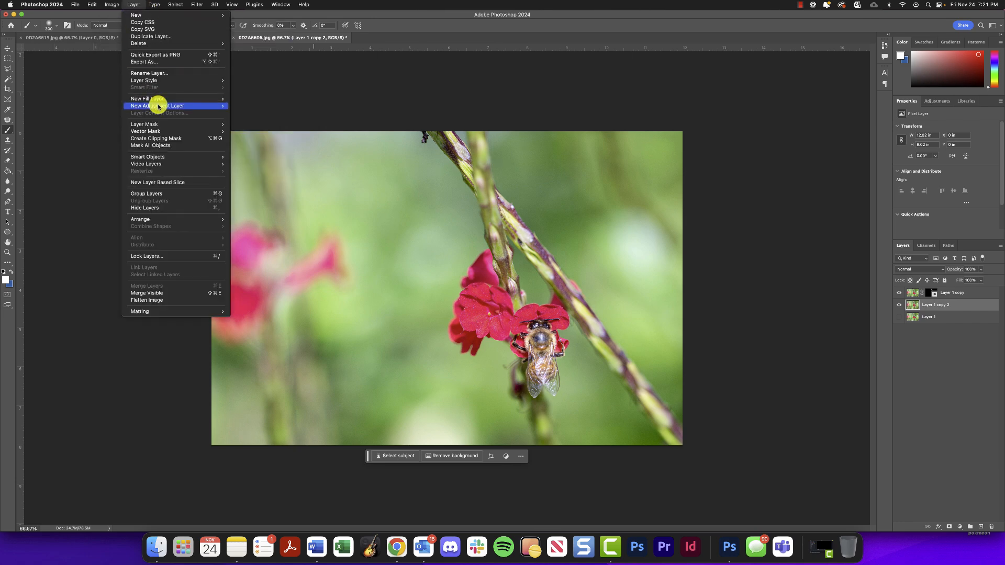
{"action": "mouse_move", "coordinate": [156, 106]}
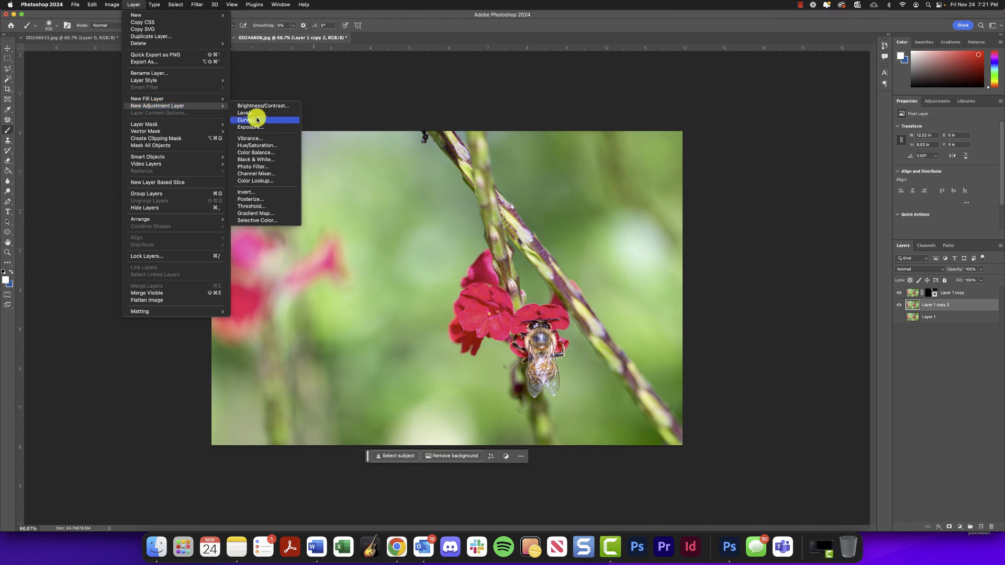
{"action": "left_click", "coordinate": [252, 146]}
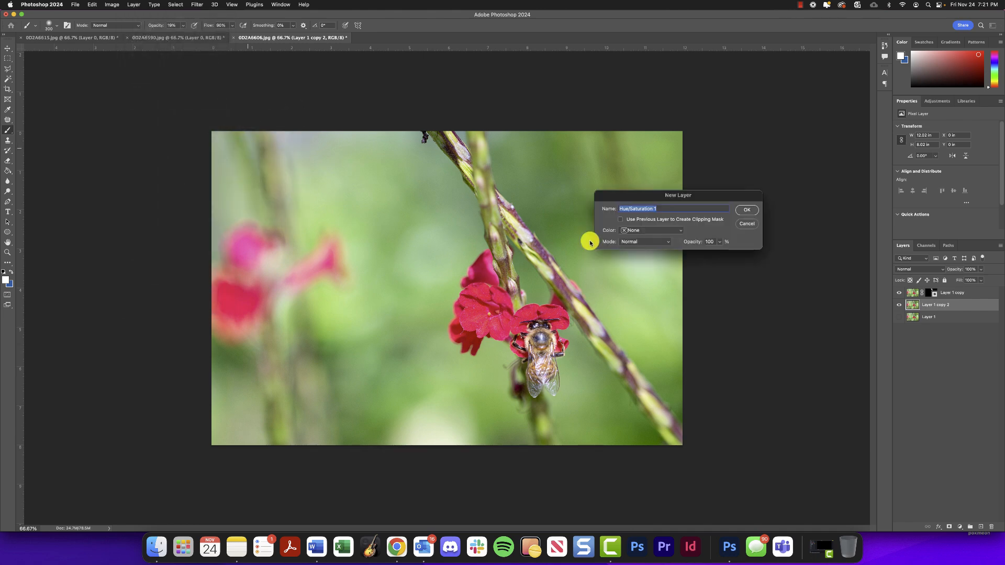
{"action": "left_click", "coordinate": [747, 211]}
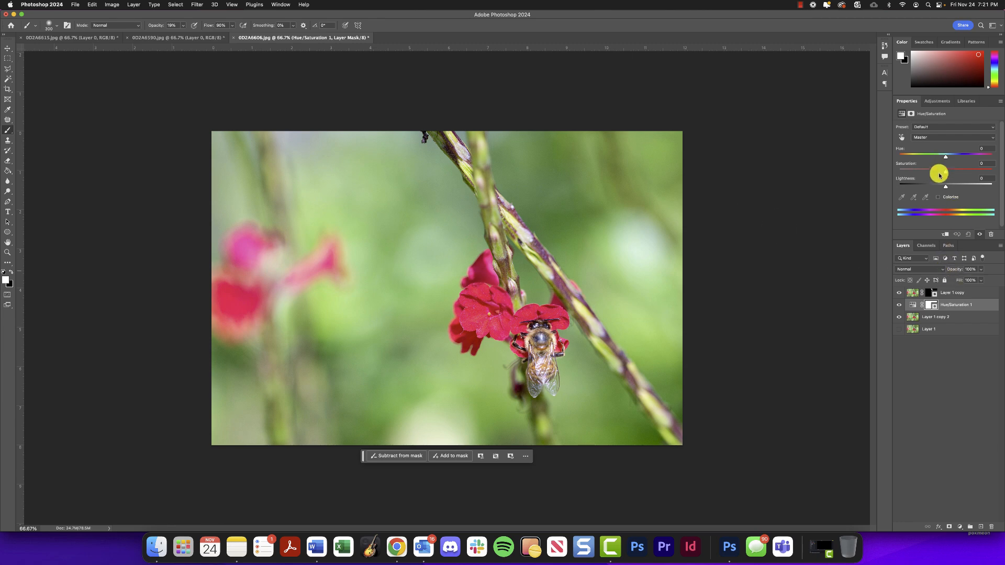
Step: Set the adjustment's saturation to -100 and lightness to -60, and clip it to Layer 1 copy 2
{"action": "left_click_drag", "start_coordinate": [944, 168], "coordinate": [916, 186]}
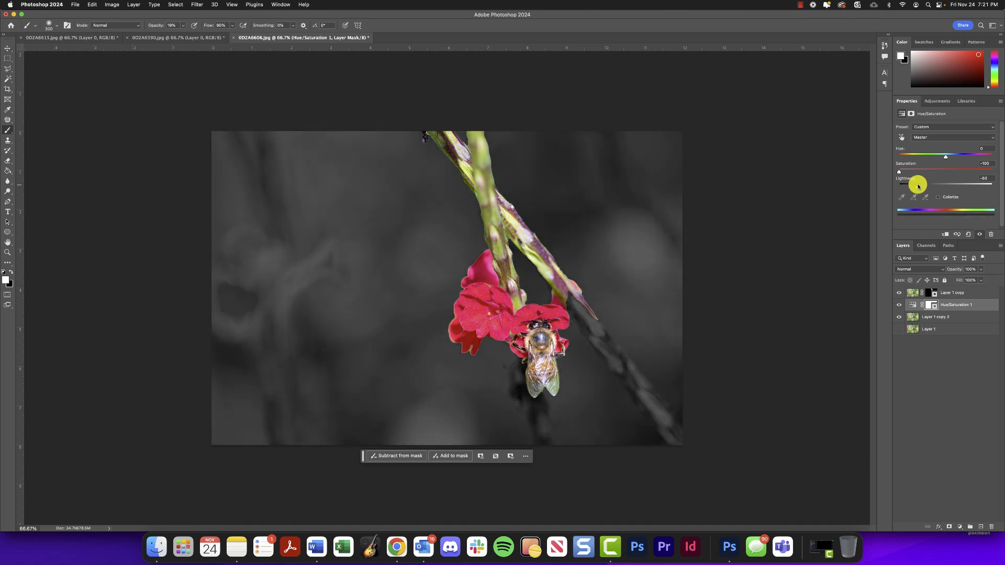
{"action": "right_click", "coordinate": [951, 305]}
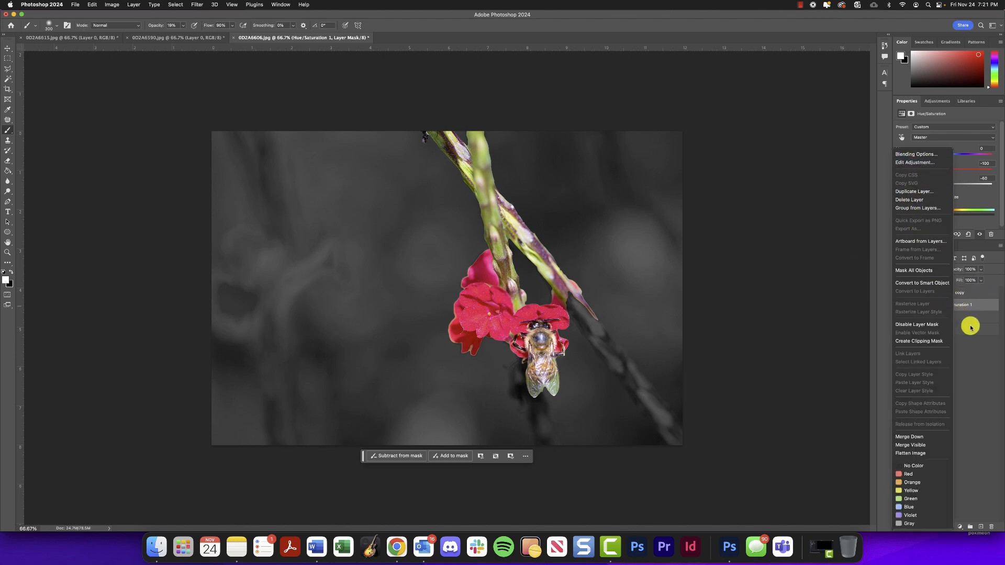
{"action": "left_click", "coordinate": [929, 340]}
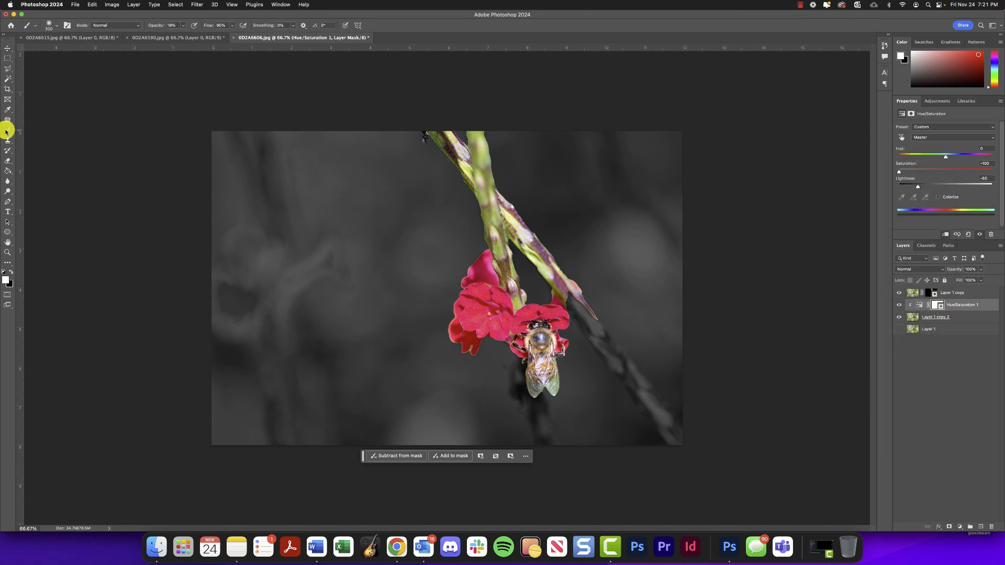
Step: Add a new layer above the masked copy and darken the photo's edges on it with a 1600 px black brush at 18% opacity
{"action": "left_click", "coordinate": [953, 289]}
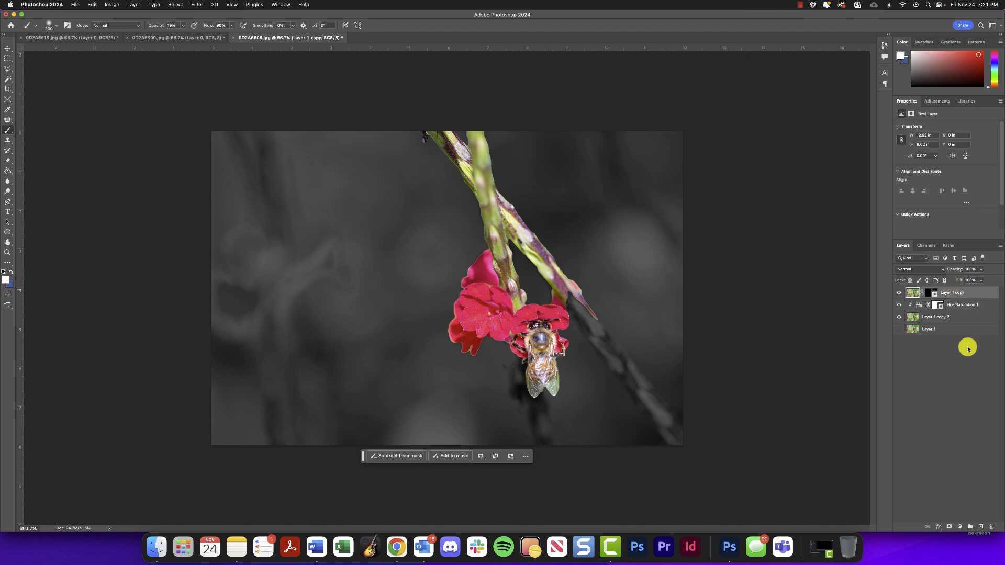
{"action": "left_click", "coordinate": [981, 526]}
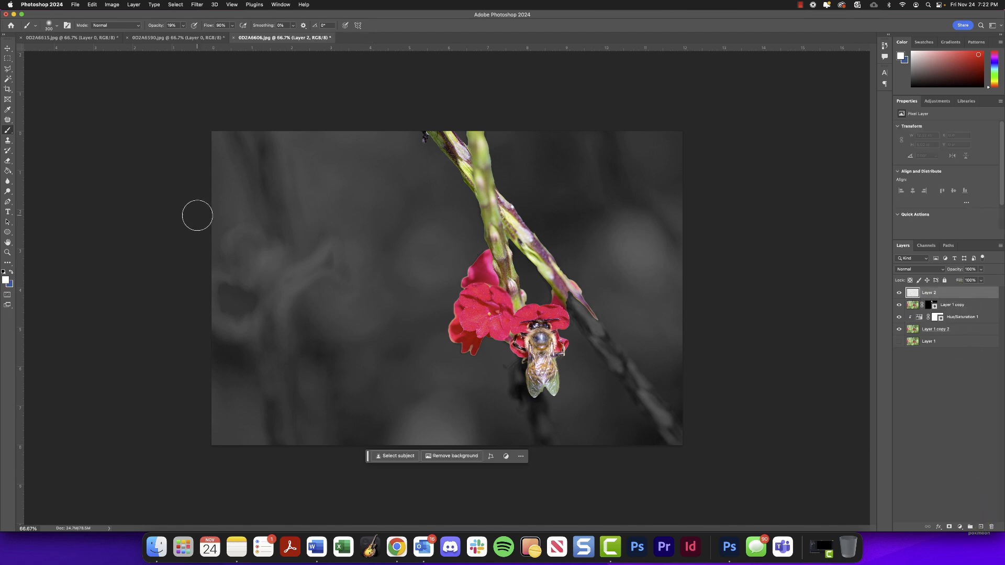
{"action": "key", "text": "bracketright"}
{"action": "key", "text": "bracketright"}
{"action": "key", "text": "bracketright"}
{"action": "key", "text": "bracketright"}
{"action": "key", "text": "bracketright"}
{"action": "key", "text": "bracketright"}
{"action": "key", "text": "bracketright"}
{"action": "key", "text": "bracketright"}
{"action": "key", "text": "bracketright"}
{"action": "key", "text": "bracketright"}
{"action": "key", "text": "bracketright"}
{"action": "key", "text": "bracketright"}
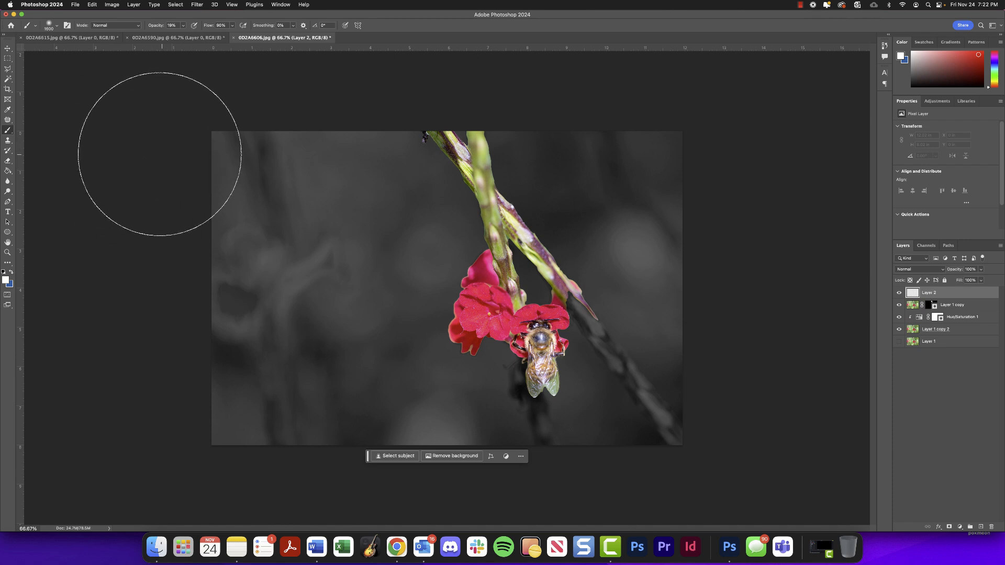
{"action": "key", "text": "d"}
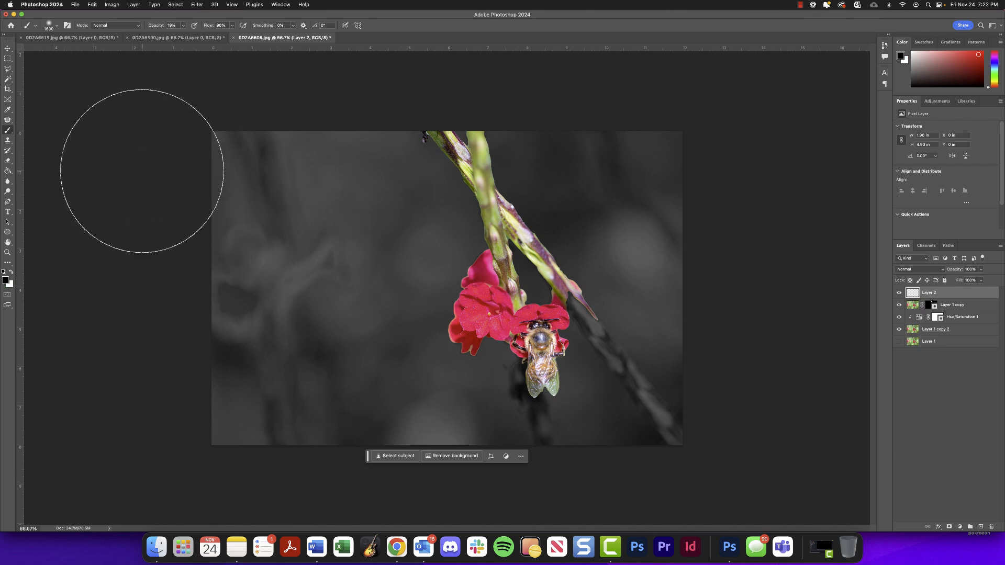
{"action": "key", "text": "1"}
{"action": "left_click_drag", "start_coordinate": [182, 107], "coordinate": [236, 71]}
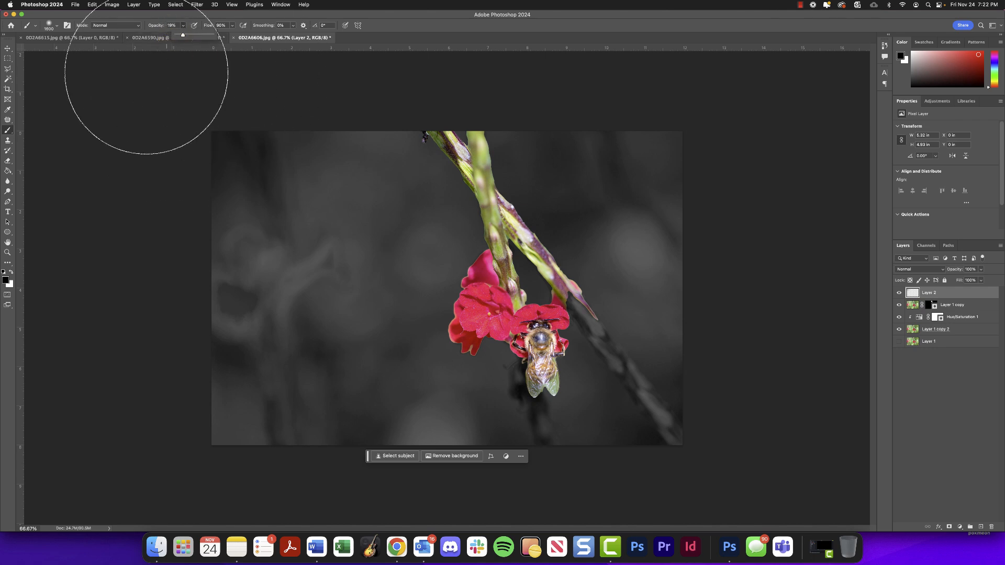
{"action": "mouse_move", "coordinate": [154, 117]}
{"action": "left_mouse_down"}
{"action": "mouse_move", "coordinate": [261, 519]}
{"action": "mouse_move", "coordinate": [120, 337]}
{"action": "mouse_move", "coordinate": [313, 514]}
{"action": "mouse_move", "coordinate": [688, 216]}
{"action": "mouse_move", "coordinate": [705, 151]}
{"action": "mouse_move", "coordinate": [595, 66]}
{"action": "mouse_move", "coordinate": [795, 254]}
{"action": "mouse_move", "coordinate": [693, 507]}
{"action": "mouse_move", "coordinate": [544, 519]}
{"action": "mouse_move", "coordinate": [707, 468]}
{"action": "mouse_move", "coordinate": [740, 104]}
{"action": "mouse_move", "coordinate": [759, 110]}
{"action": "mouse_move", "coordinate": [610, 50]}
{"action": "mouse_move", "coordinate": [547, 59]}
{"action": "mouse_move", "coordinate": [723, 139]}
{"action": "mouse_move", "coordinate": [745, 268]}
{"action": "left_mouse_up"}
{"action": "mouse_move", "coordinate": [340, 119]}
{"action": "left_mouse_down"}
{"action": "mouse_move", "coordinate": [124, 365]}
{"action": "mouse_move", "coordinate": [283, 447]}
{"action": "mouse_move", "coordinate": [544, 526]}
{"action": "left_mouse_up"}
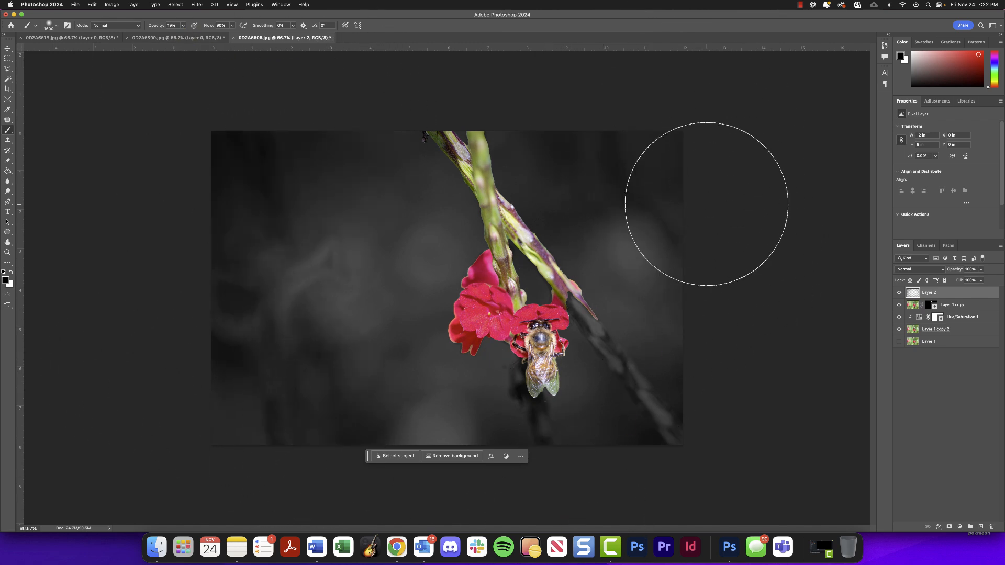
Step: Target the mask of Layer 1 copy and set up a small black brush at 100% opacity
{"action": "left_click", "coordinate": [917, 306]}
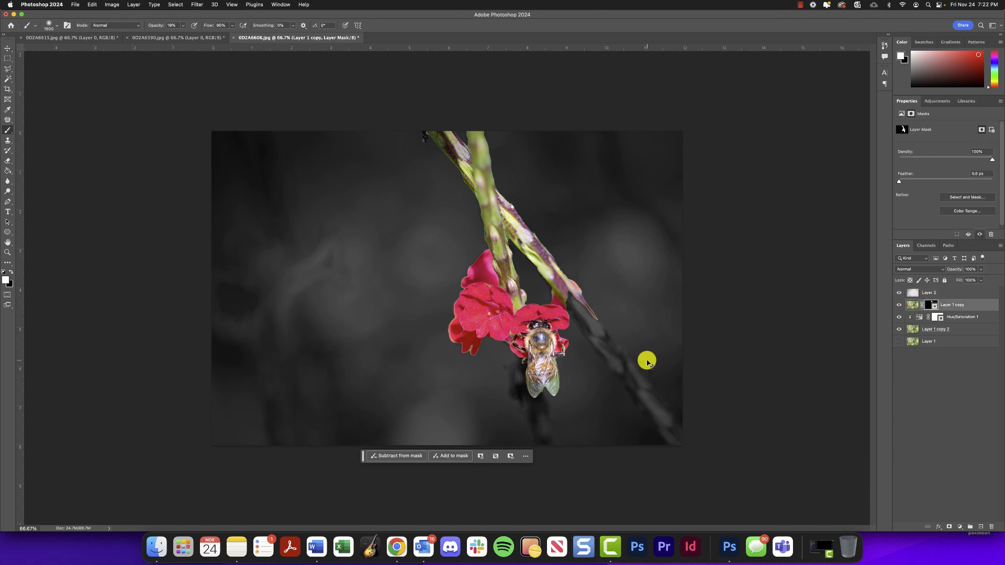
{"action": "key", "text": "super+plus"}
{"action": "key", "text": "bracketleft"}
{"action": "key", "text": "bracketleft"}
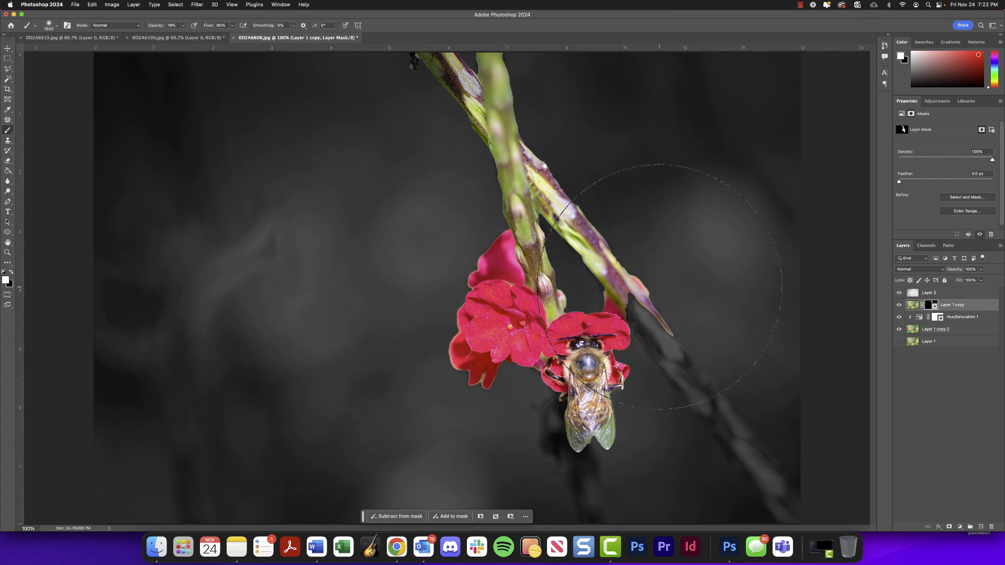
{"action": "key", "text": "bracketleft"}
{"action": "key", "text": "bracketleft"}
{"action": "key", "text": "bracketleft"}
{"action": "key", "text": "bracketleft"}
{"action": "key", "text": "bracketleft"}
{"action": "key", "text": "bracketleft"}
{"action": "key", "text": "bracketleft"}
{"action": "key", "text": "bracketleft"}
{"action": "key", "text": "bracketleft"}
{"action": "key", "text": "bracketleft"}
{"action": "key", "text": "bracketleft"}
{"action": "key", "text": "bracketleft"}
{"action": "key", "text": "bracketleft"}
{"action": "key", "text": "bracketleft"}
{"action": "key", "text": "bracketleft"}
{"action": "key", "text": "bracketleft"}
{"action": "key", "text": "bracketleft"}
{"action": "key", "text": "bracketleft"}
{"action": "key", "text": "bracketleft"}
{"action": "key", "text": "bracketleft"}
{"action": "key", "text": "bracketleft"}
{"action": "key", "text": "bracketleft"}
{"action": "key", "text": "x"}
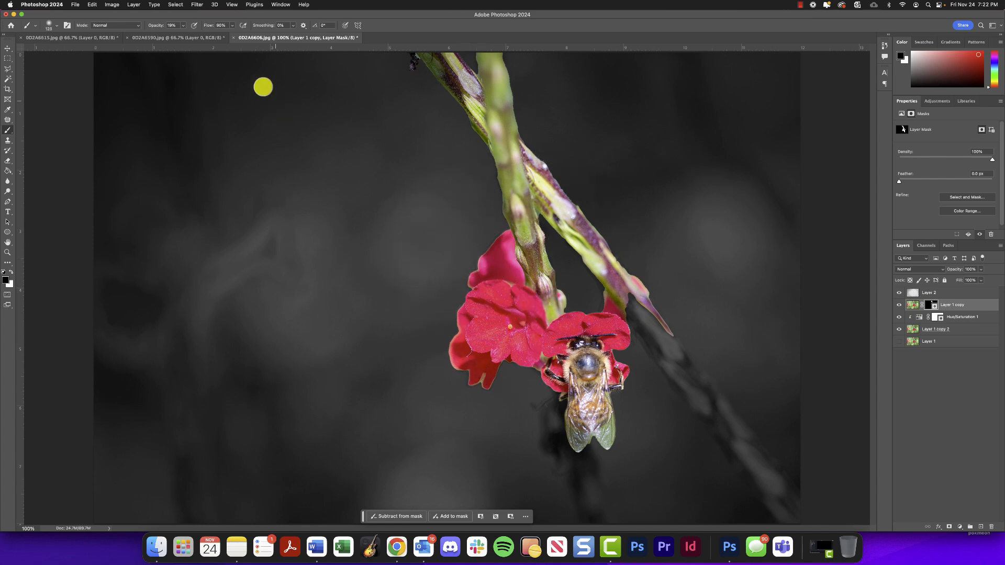
{"action": "left_click", "coordinate": [187, 26]}
{"action": "left_click_drag", "start_coordinate": [183, 37], "coordinate": [227, 36]}
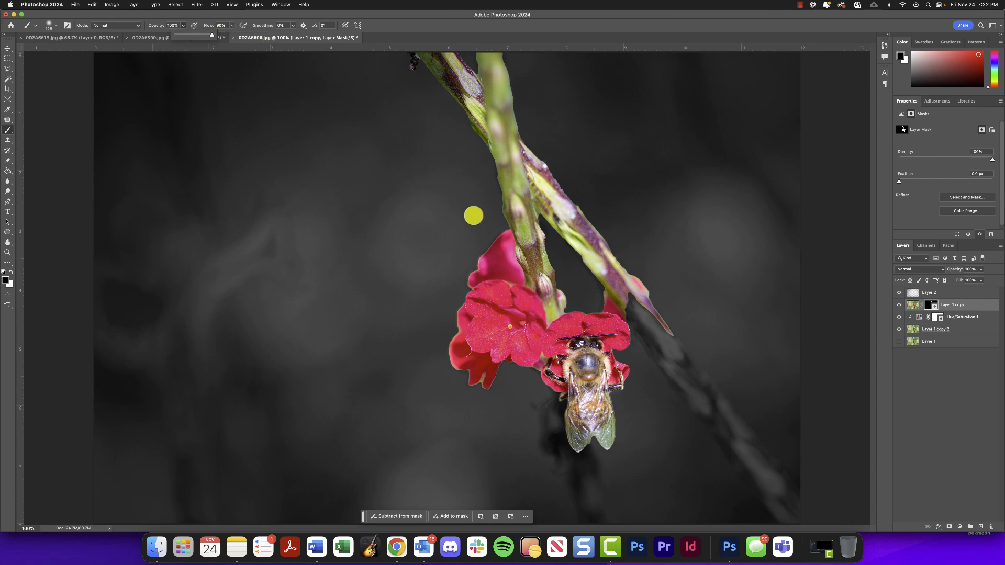
{"action": "key", "text": "bracketleft"}
{"action": "key", "text": "bracketleft"}
{"action": "key", "text": "bracketleft"}
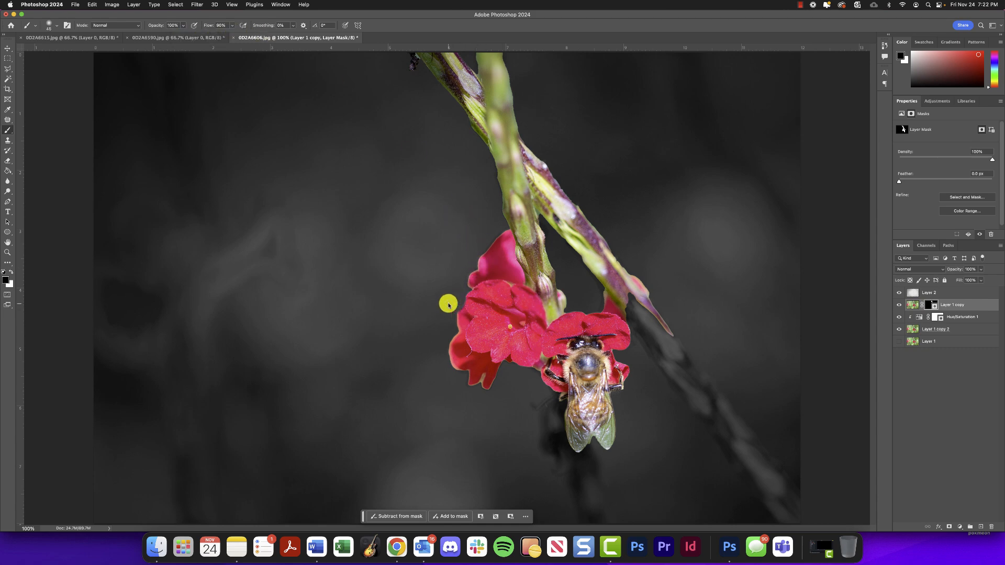
Step: Refine the mask around the lower petal tips of the left flower, painting out the pale fringe and the gap between them
{"action": "key", "text": "super+plus"}
{"action": "key", "text": "super+plus"}
{"action": "mouse_move", "coordinate": [564, 392]}
{"action": "left_mouse_down"}
{"action": "mouse_move", "coordinate": [506, 322]}
{"action": "mouse_move", "coordinate": [466, 312]}
{"action": "left_mouse_up"}
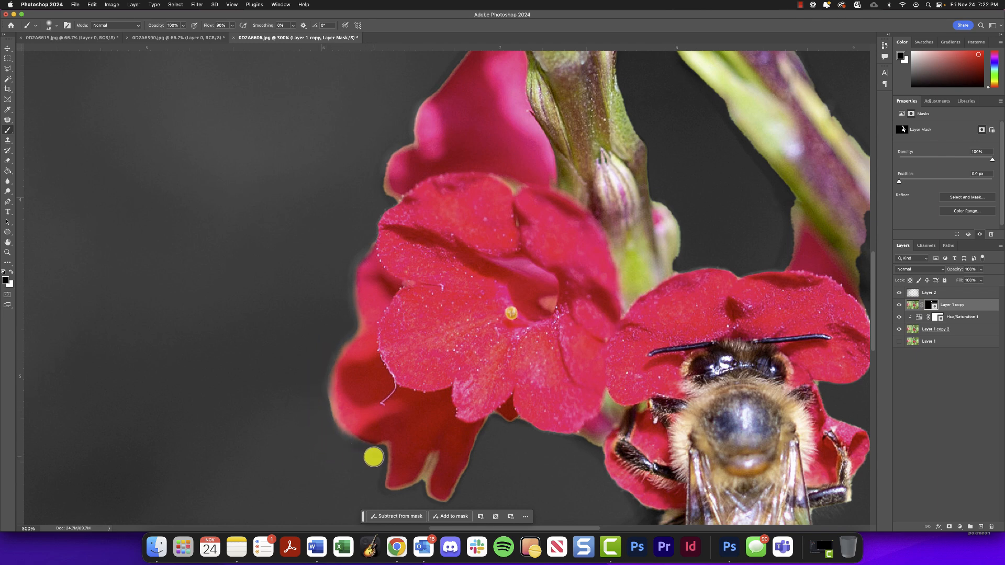
{"action": "key", "text": "bracketleft"}
{"action": "key", "text": "bracketleft"}
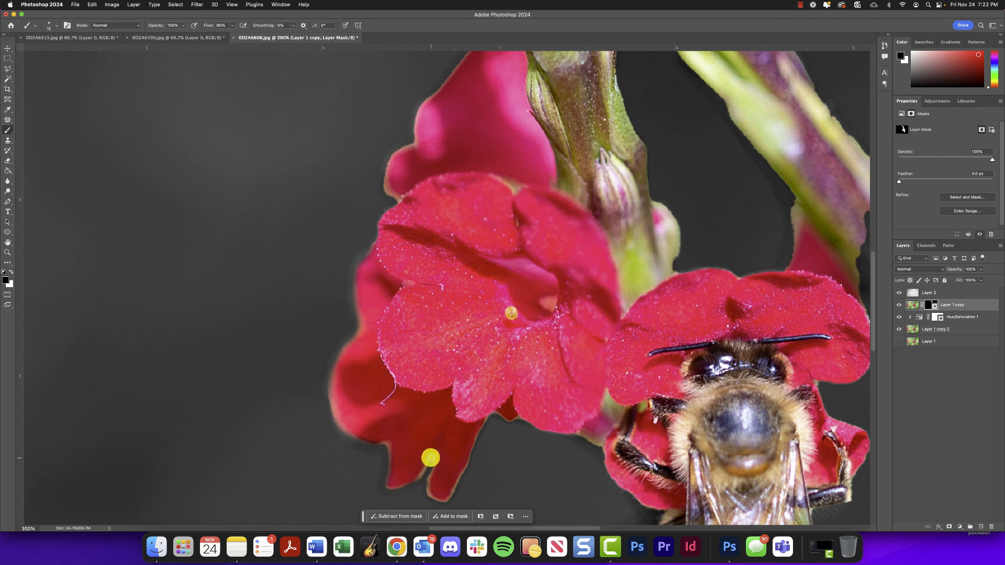
{"action": "mouse_move", "coordinate": [432, 458]}
{"action": "left_mouse_down"}
{"action": "mouse_move", "coordinate": [410, 491]}
{"action": "mouse_move", "coordinate": [436, 483]}
{"action": "mouse_move", "coordinate": [422, 484]}
{"action": "mouse_move", "coordinate": [428, 502]}
{"action": "mouse_move", "coordinate": [443, 505]}
{"action": "mouse_move", "coordinate": [463, 485]}
{"action": "left_mouse_up"}
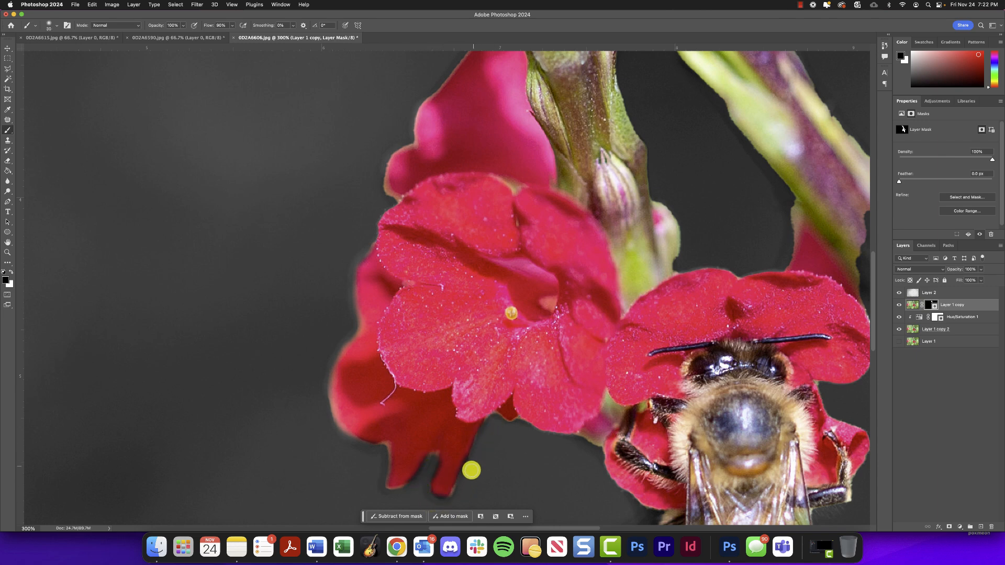
{"action": "key", "text": "x"}
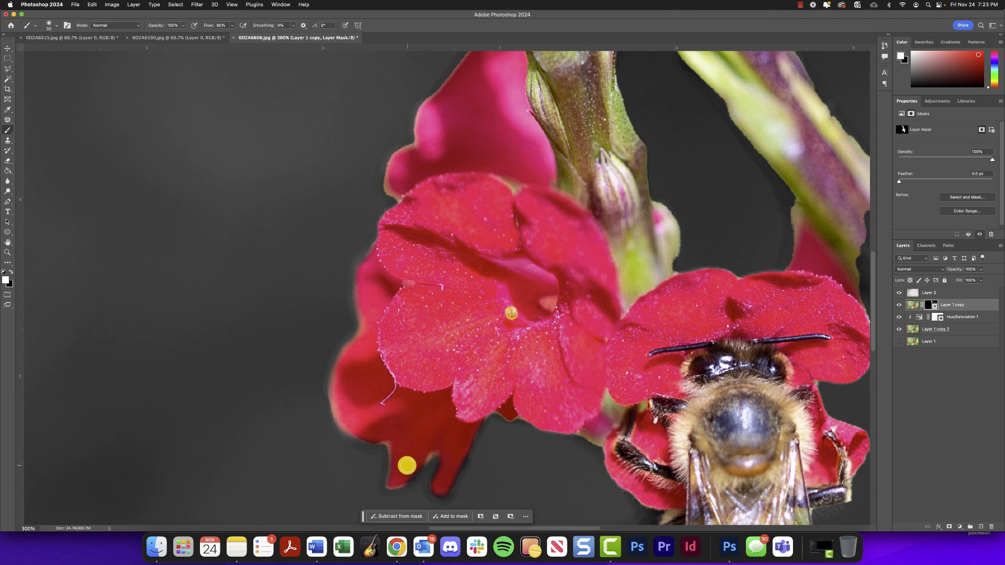
{"action": "key", "text": "x"}
Step: Paint black on the mask to remove the remaining fringe around the bee's flower and the upper pink petal
{"action": "scroll", "coordinate": [500, 430], "scroll_direction": "down", "scroll_amount": 3}
{"action": "scroll", "coordinate": [501, 430], "scroll_direction": "right", "scroll_amount": 3}
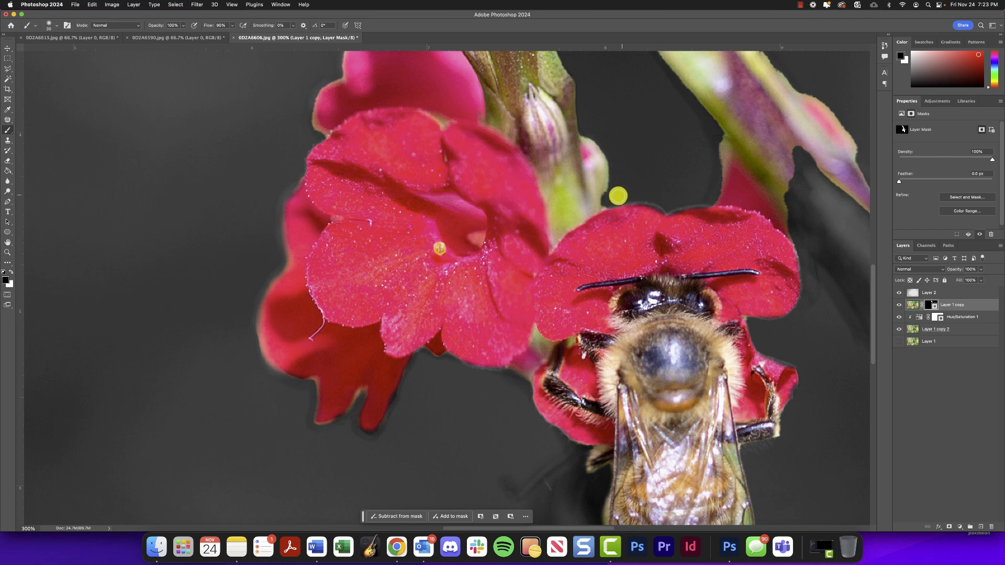
{"action": "scroll", "coordinate": [453, 266], "scroll_direction": "up", "scroll_amount": 5}
{"action": "scroll", "coordinate": [454, 267], "scroll_direction": "left", "scroll_amount": 2}
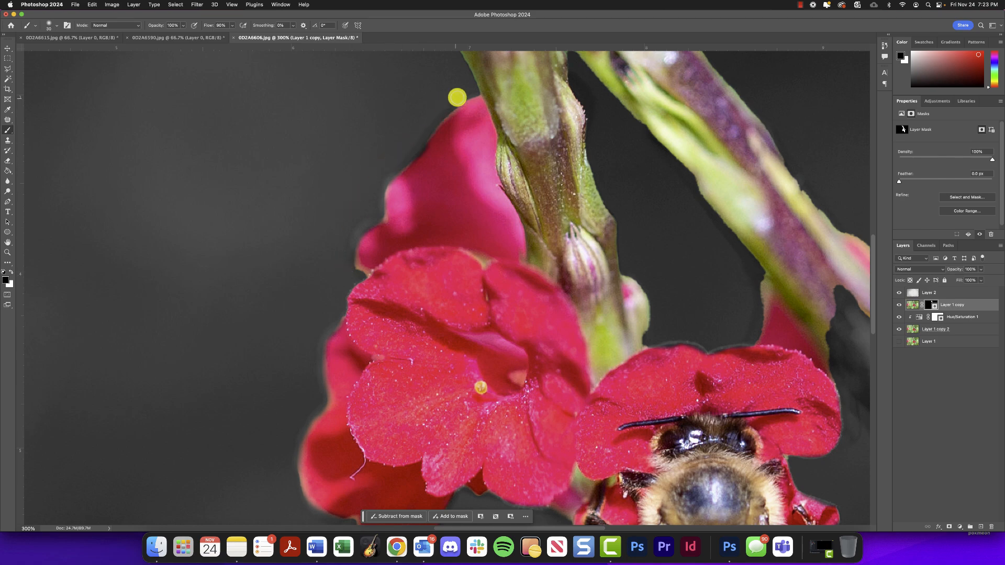
{"action": "key", "text": "super+minus"}
{"action": "key", "text": "super+minus"}
{"action": "key", "text": "super+minus"}
{"action": "key", "text": "super+minus"}
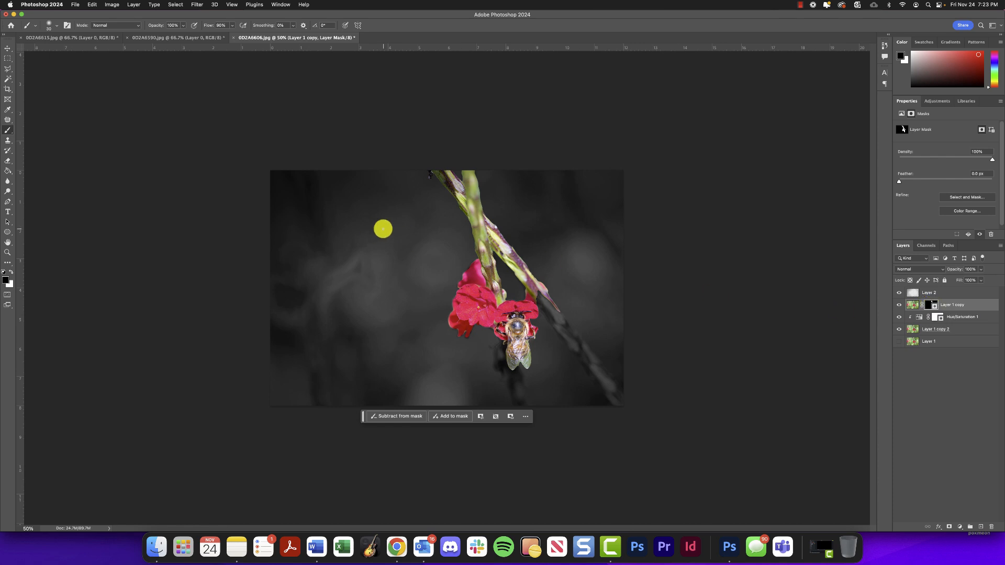
Step: Fade the colour of the upper stems by brushing their mask with a large black brush at 46% opacity
{"action": "left_click", "coordinate": [183, 25]}
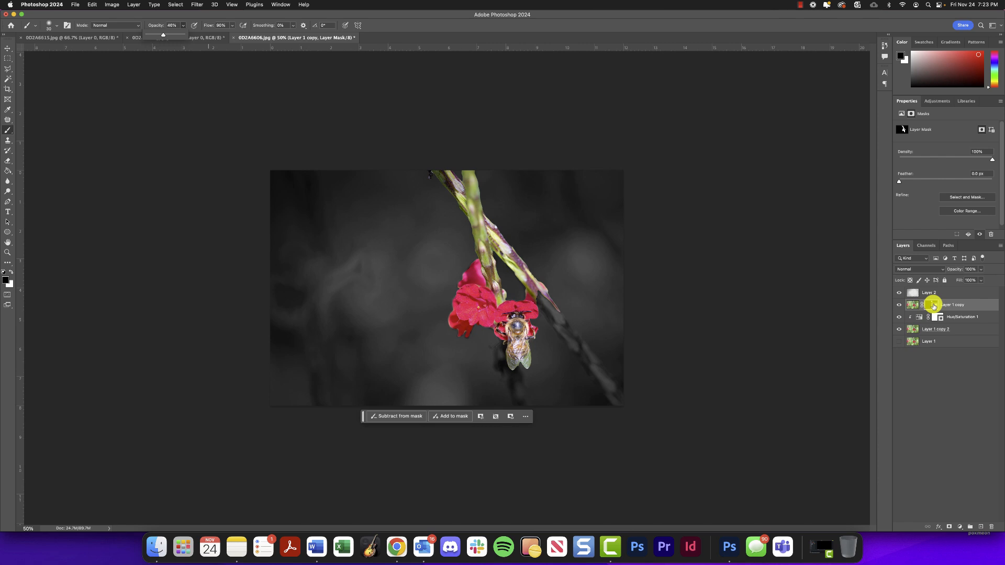
{"action": "left_click", "coordinate": [672, 308]}
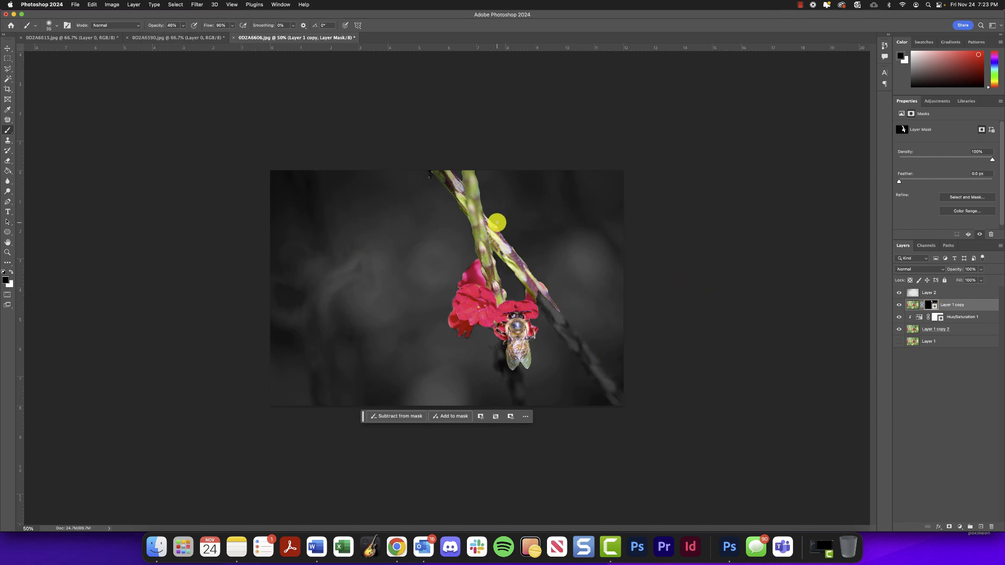
{"action": "key", "text": "bracketright"}
{"action": "key", "text": "bracketright"}
{"action": "key", "text": "bracketright"}
{"action": "key", "text": "bracketright"}
{"action": "key", "text": "bracketright"}
{"action": "key", "text": "bracketright"}
{"action": "key", "text": "bracketright"}
{"action": "key", "text": "bracketright"}
{"action": "key", "text": "bracketright"}
{"action": "key", "text": "bracketright"}
{"action": "key", "text": "bracketright"}
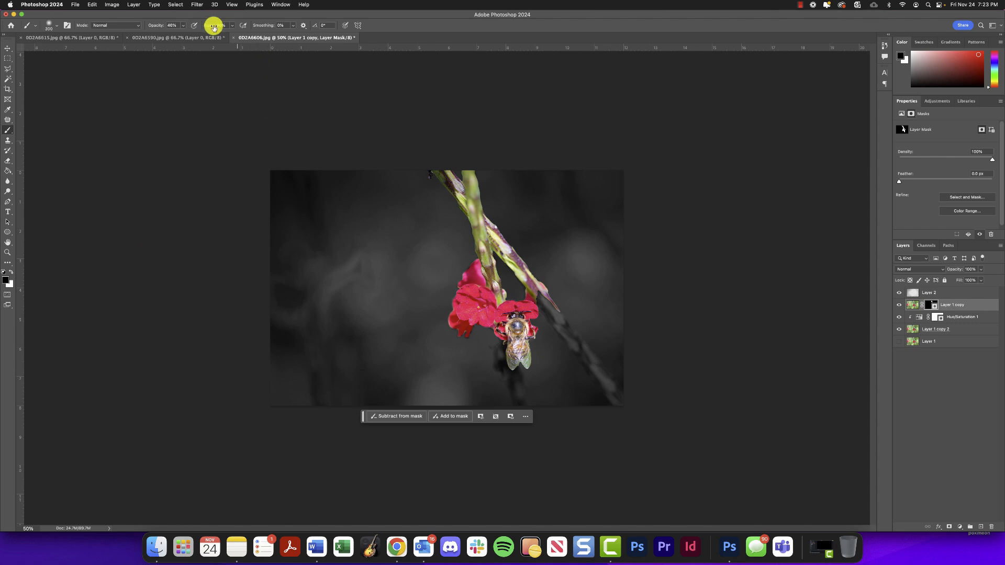
{"action": "key", "text": "bracketright"}
{"action": "key", "text": "bracketright"}
{"action": "mouse_move", "coordinate": [453, 182]}
{"action": "left_mouse_down"}
{"action": "mouse_move", "coordinate": [437, 187]}
{"action": "mouse_move", "coordinate": [453, 197]}
{"action": "left_mouse_up"}
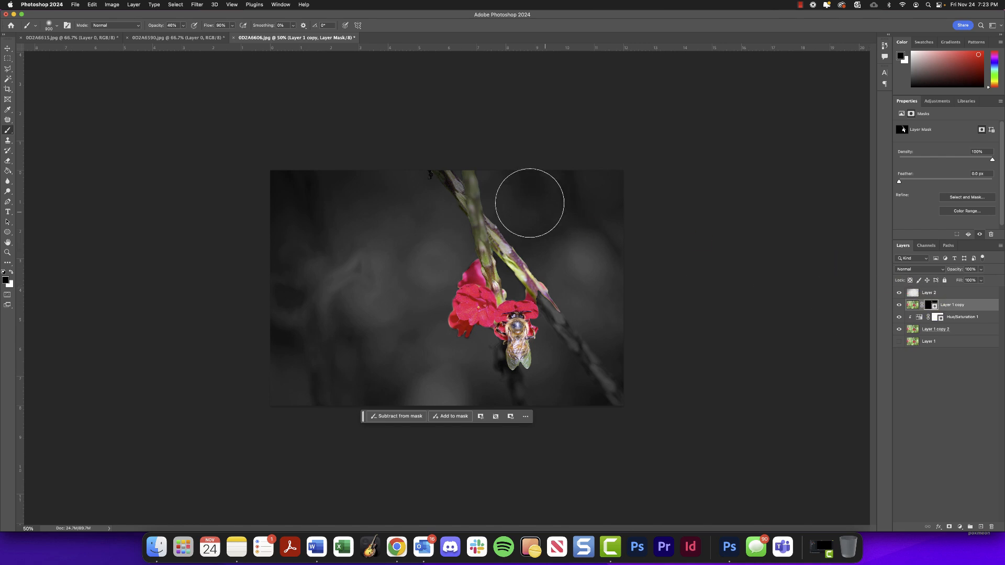
{"action": "left_click_drag", "start_coordinate": [506, 218], "coordinate": [581, 252]}
Step: Use a smaller brush on the mask to tone down the colour of the bee's wing tips
{"action": "key", "text": "["}
{"action": "key", "text": "["}
{"action": "key", "text": "["}
{"action": "key", "text": "["}
{"action": "key", "text": "["}
{"action": "key", "text": "["}
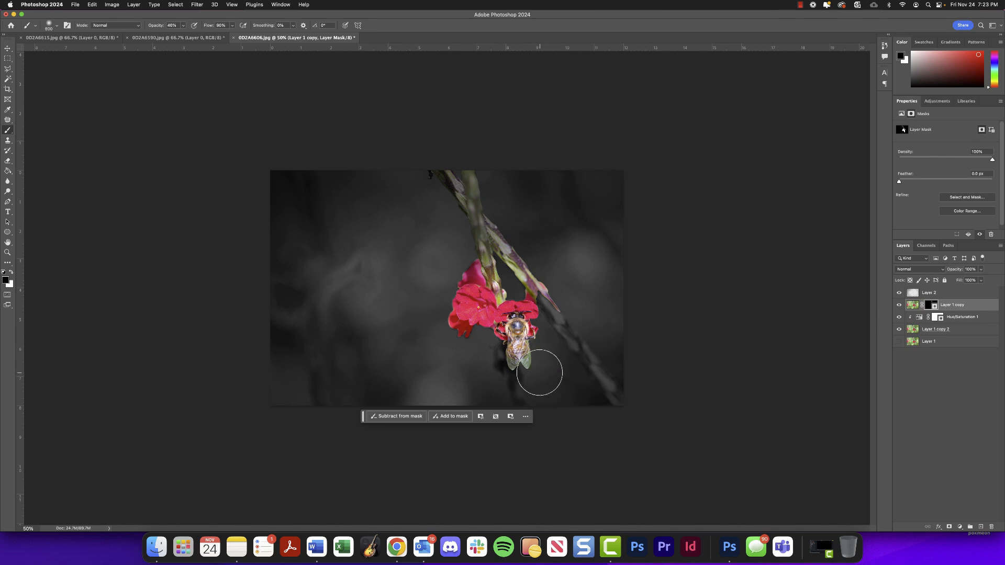
{"action": "mouse_move", "coordinate": [539, 372]}
{"action": "left_mouse_down"}
{"action": "mouse_move", "coordinate": [519, 380]}
{"action": "mouse_move", "coordinate": [538, 362]}
{"action": "mouse_move", "coordinate": [526, 377]}
{"action": "mouse_move", "coordinate": [499, 371]}
{"action": "mouse_move", "coordinate": [515, 383]}
{"action": "mouse_move", "coordinate": [536, 367]}
{"action": "mouse_move", "coordinate": [538, 344]}
{"action": "mouse_move", "coordinate": [536, 368]}
{"action": "left_mouse_up"}
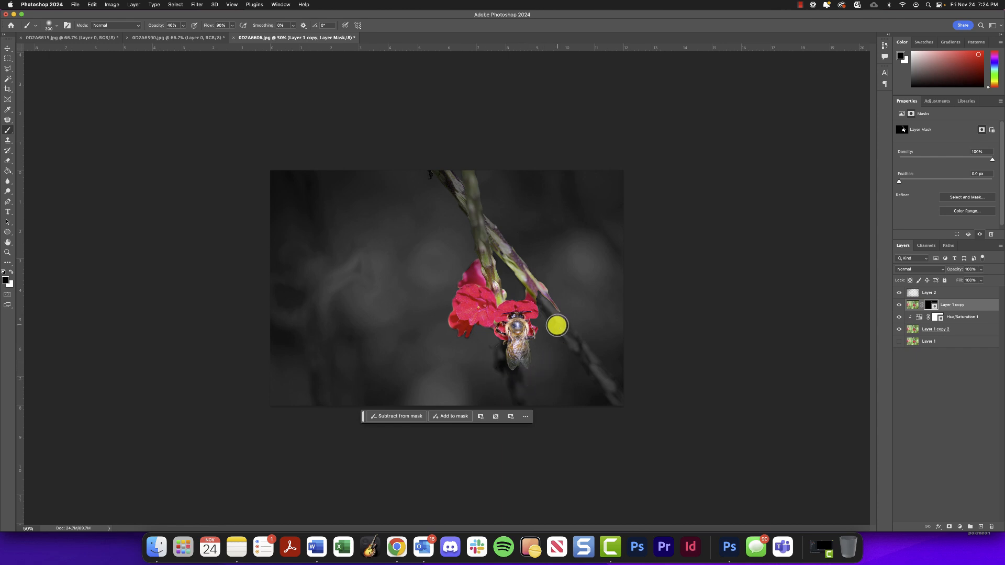
Step: Brush the mask along the diagonal stem and the stems' upper ends to fade their remaining colour into the grey background
{"action": "left_click", "coordinate": [504, 267]}
{"action": "mouse_move", "coordinate": [503, 266]}
{"action": "left_mouse_down"}
{"action": "mouse_move", "coordinate": [554, 303]}
{"action": "mouse_move", "coordinate": [523, 240]}
{"action": "mouse_move", "coordinate": [554, 291]}
{"action": "mouse_move", "coordinate": [570, 290]}
{"action": "mouse_move", "coordinate": [588, 312]}
{"action": "left_mouse_up"}
{"action": "key", "text": "bracketleft"}
{"action": "key", "text": "bracketleft"}
{"action": "mouse_move", "coordinate": [497, 215]}
{"action": "left_mouse_down"}
{"action": "mouse_move", "coordinate": [491, 235]}
{"action": "mouse_move", "coordinate": [532, 264]}
{"action": "mouse_move", "coordinate": [467, 188]}
{"action": "left_mouse_up"}
{"action": "key", "text": "bracketright"}
{"action": "key", "text": "bracketright"}
{"action": "key", "text": "bracketright"}
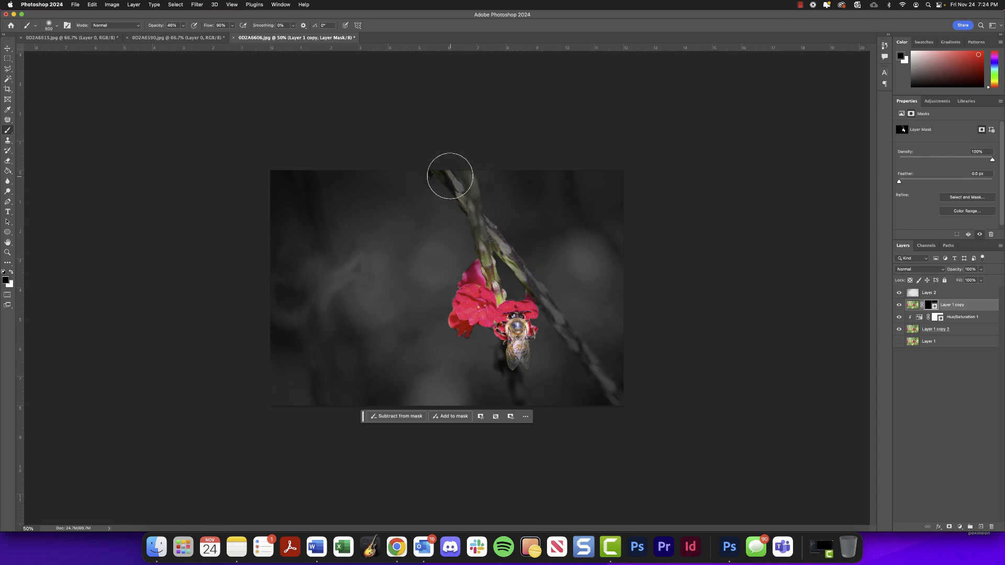
{"action": "left_click", "coordinate": [426, 169]}
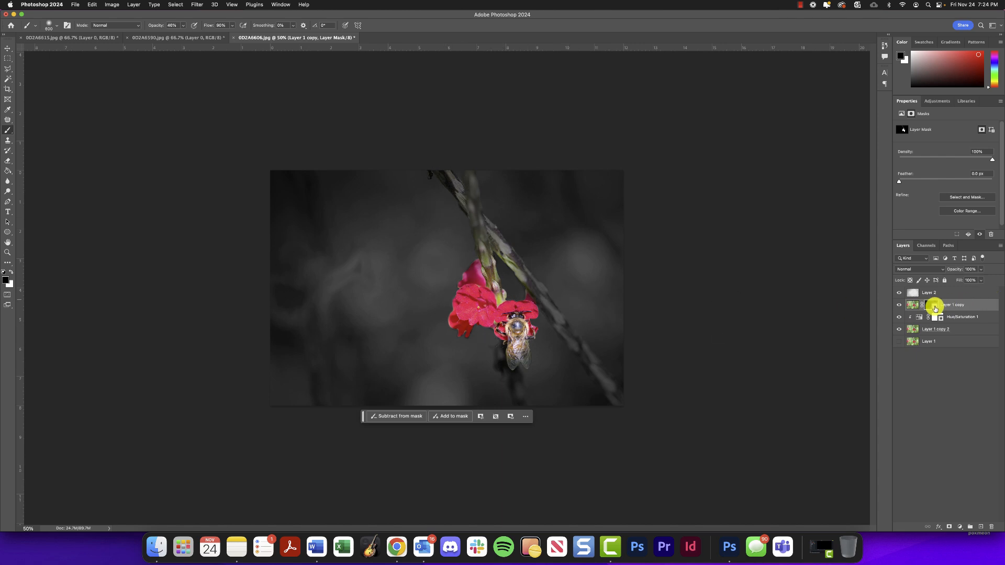
{"action": "left_click", "coordinate": [940, 319]}
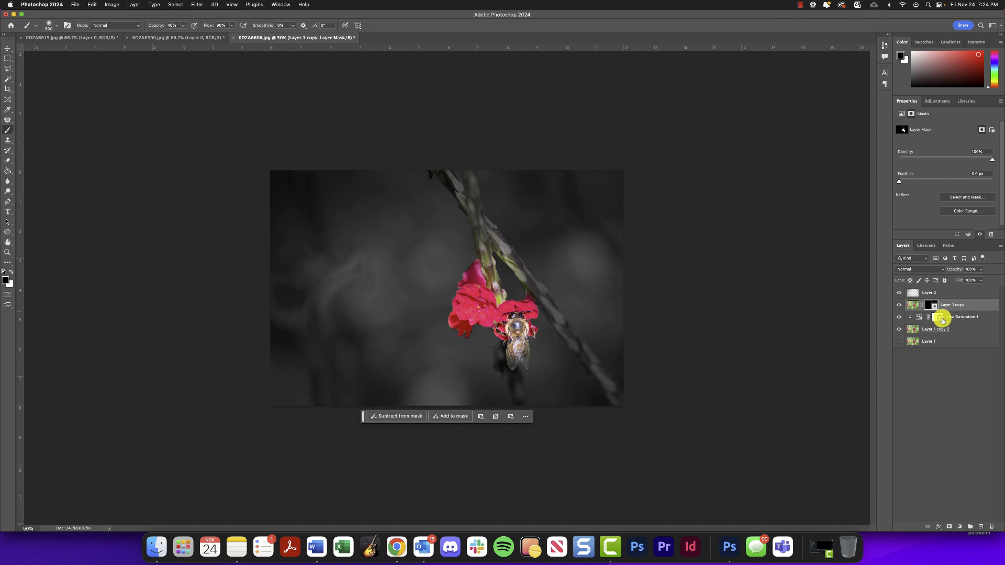
Step: Rename the masked Layer 1 copy as Bee Selection
{"action": "left_click", "coordinate": [900, 305]}
{"action": "left_click", "coordinate": [899, 305]}
{"action": "left_click", "coordinate": [913, 305]}
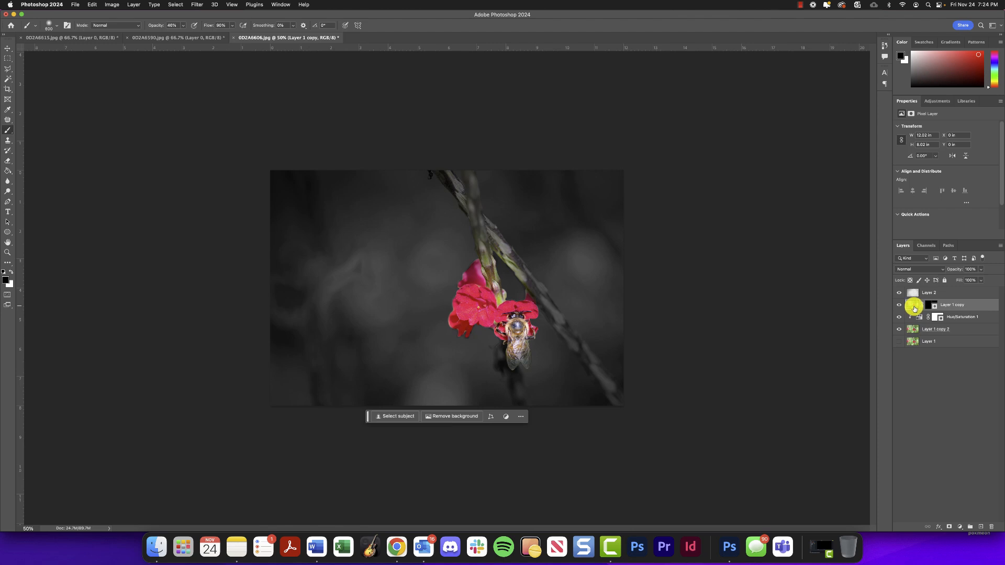
{"action": "left_click", "coordinate": [929, 306]}
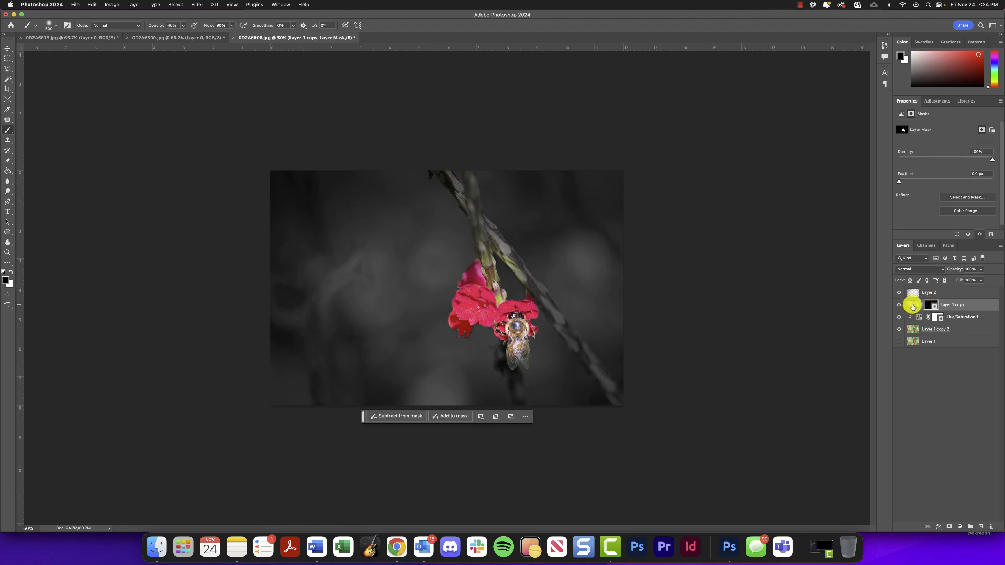
{"action": "left_click", "coordinate": [913, 306]}
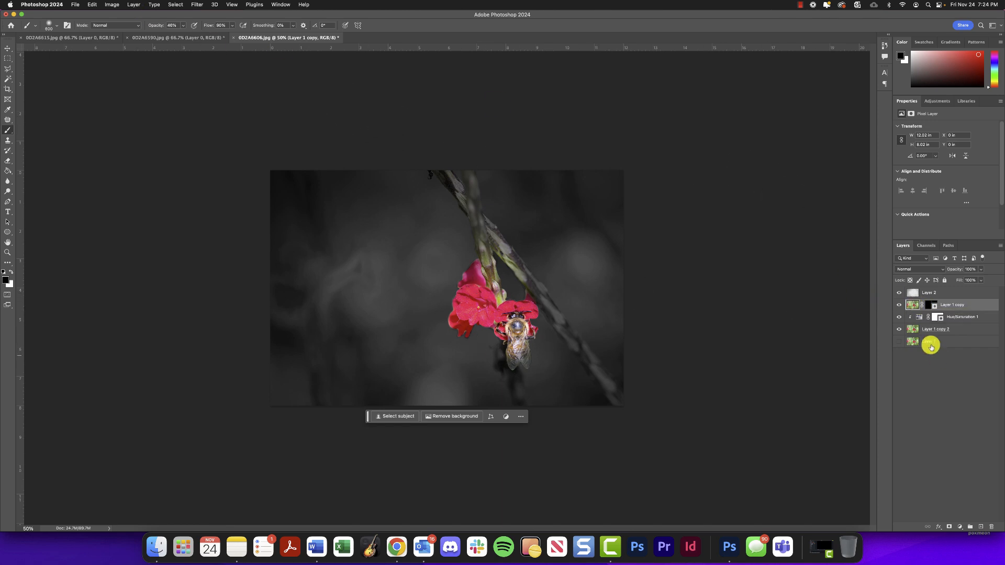
{"action": "double_click", "coordinate": [953, 305]}
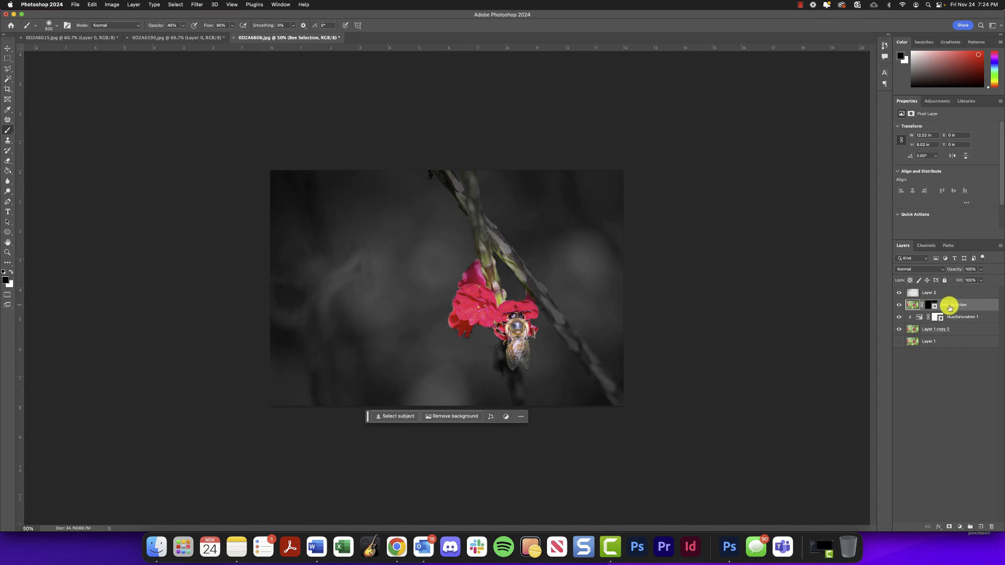
Step: Duplicate the Bee Selection layer and try a direct Hue/Saturation adjustment on the copy
{"action": "left_click_drag", "start_coordinate": [963, 310], "coordinate": [981, 526]}
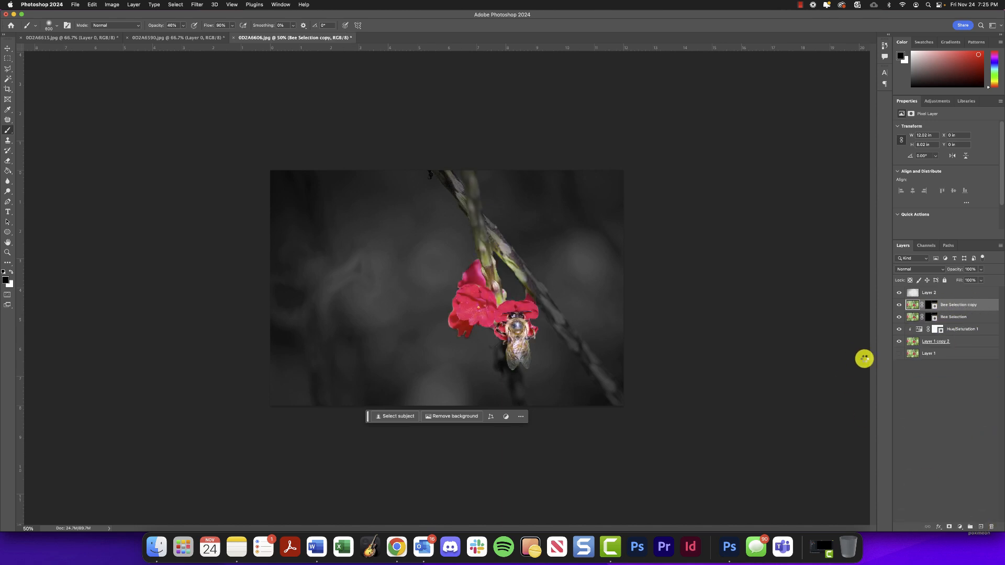
{"action": "left_click", "coordinate": [112, 4]}
{"action": "mouse_move", "coordinate": [112, 26]}
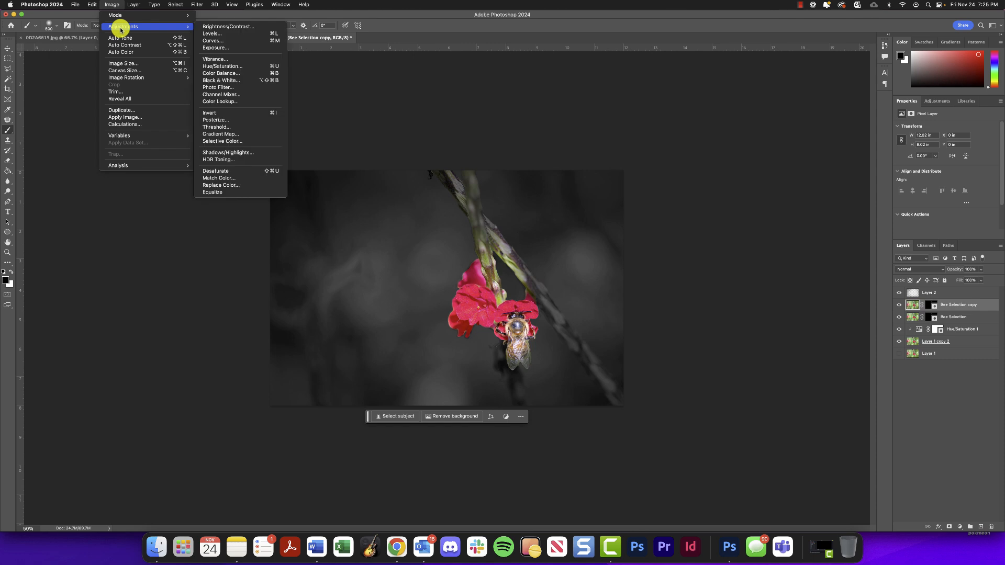
{"action": "left_click", "coordinate": [240, 67]}
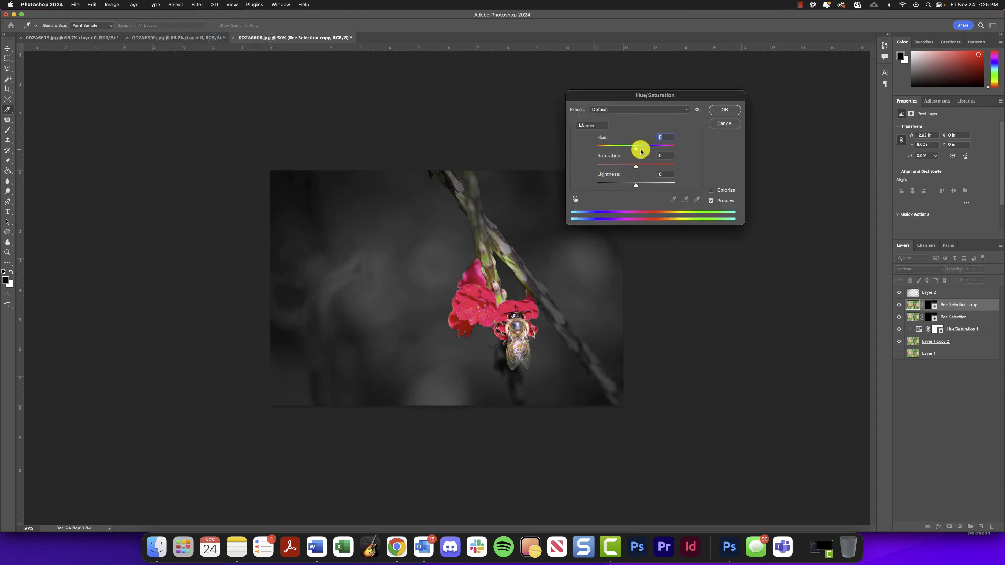
{"action": "left_click", "coordinate": [716, 126]}
{"action": "key", "text": "b"}
Step: Add a Hue/Saturation adjustment layer that shifts the flowers to blue and clip it to the Bee Selection copy
{"action": "left_click", "coordinate": [133, 4]}
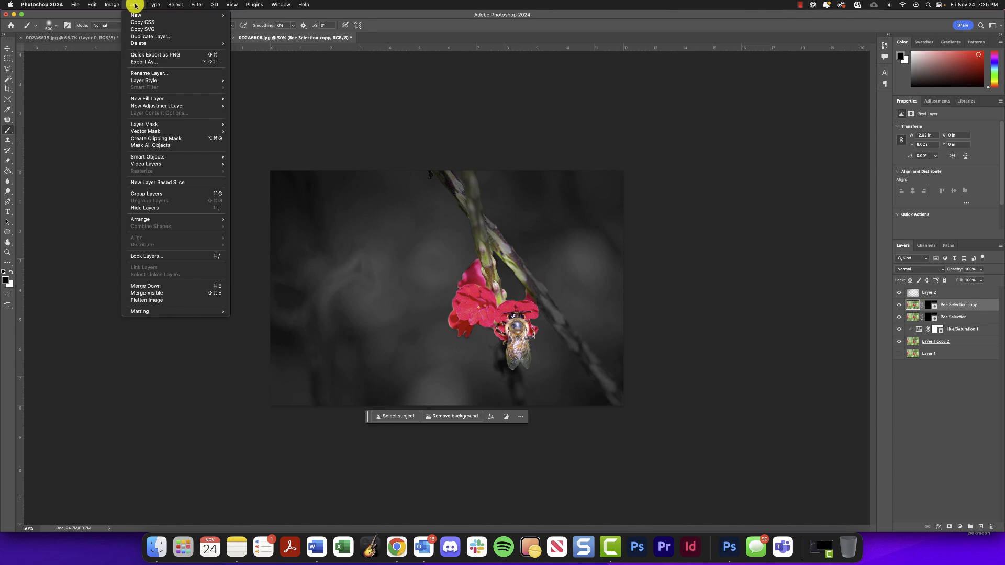
{"action": "mouse_move", "coordinate": [173, 106]}
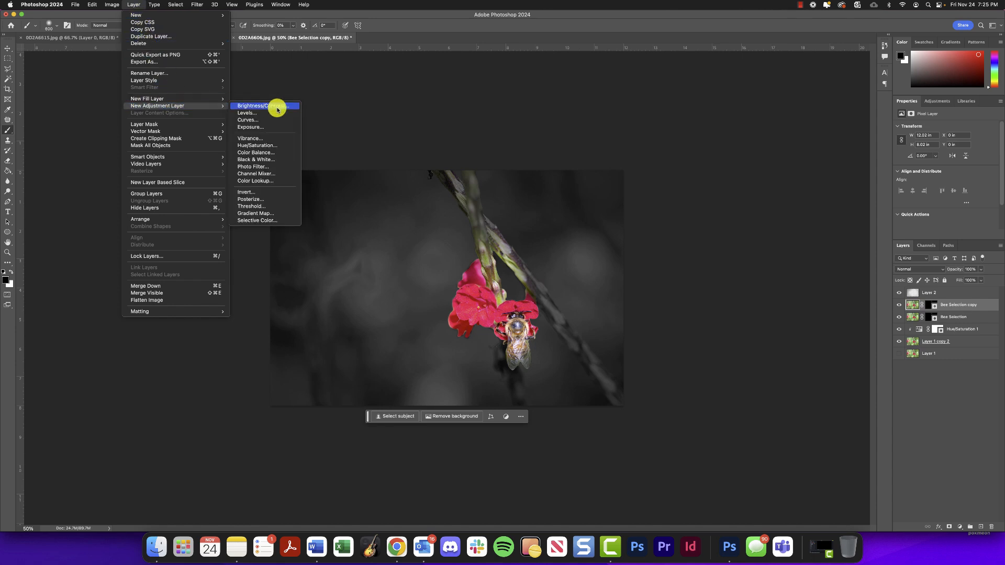
{"action": "left_click", "coordinate": [259, 146]}
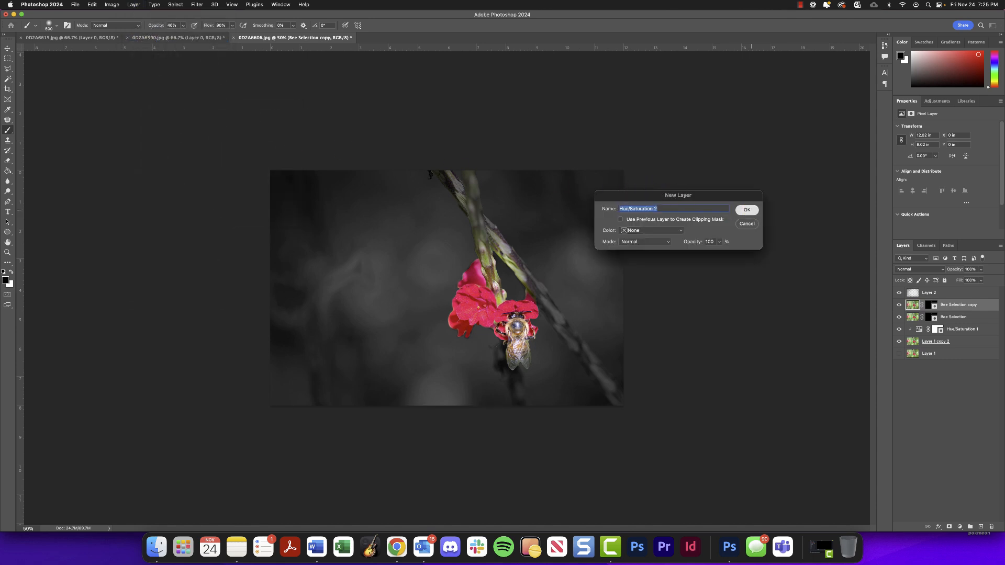
{"action": "left_click", "coordinate": [744, 211]}
{"action": "left_click_drag", "start_coordinate": [945, 157], "coordinate": [909, 154]}
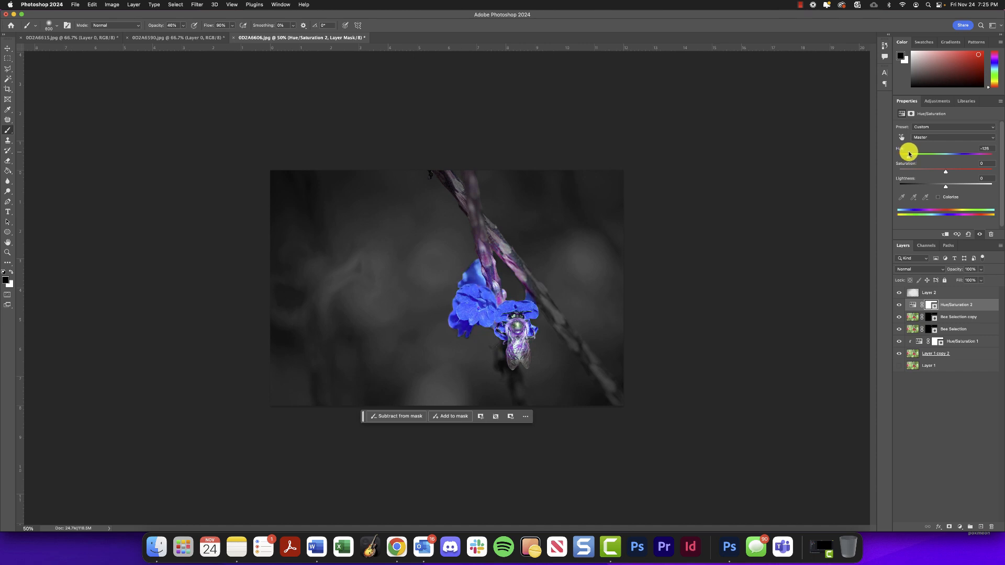
{"action": "right_click", "coordinate": [955, 306]}
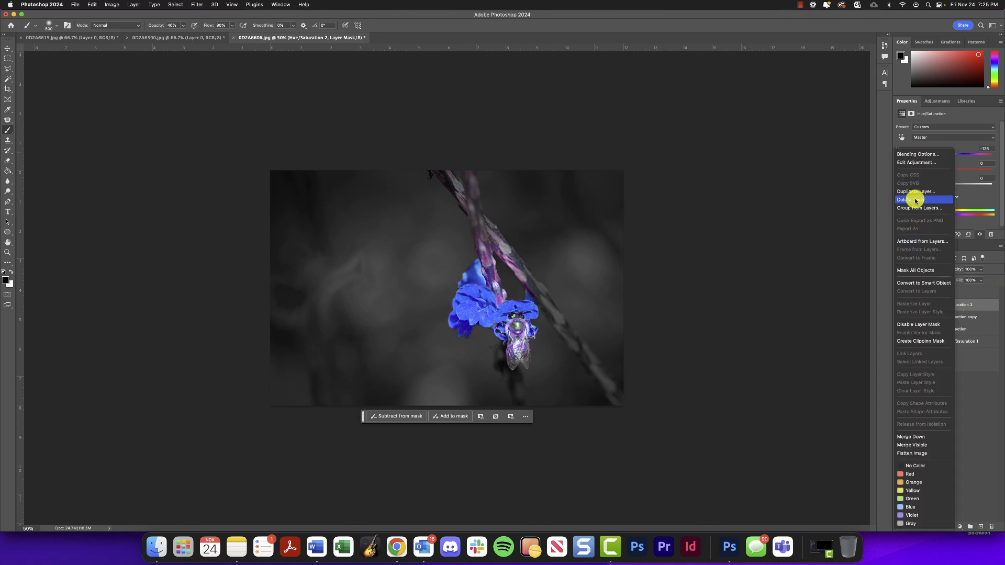
{"action": "left_click", "coordinate": [920, 340]}
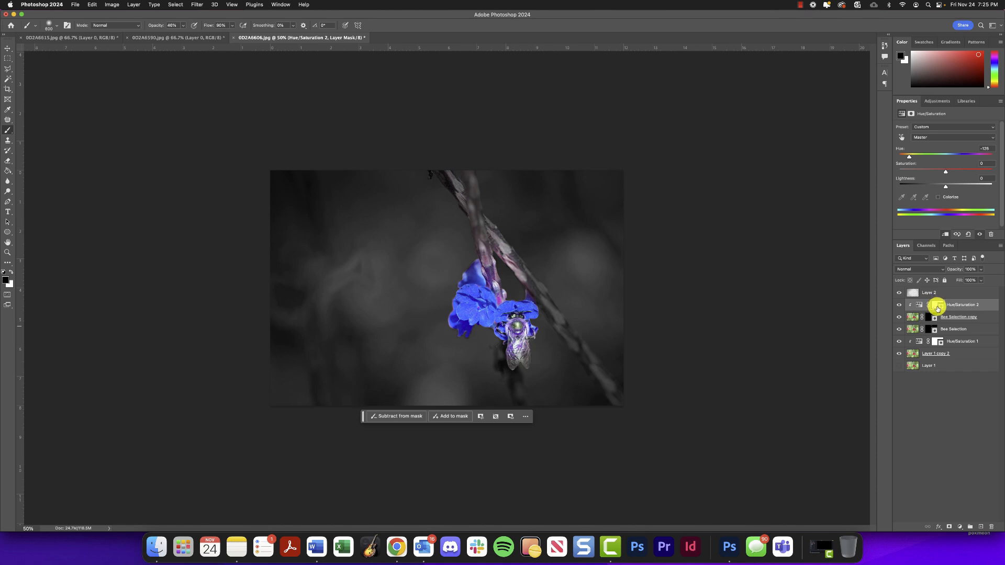
Step: Paint black on the Hue/Saturation 2 mask to restore the bee and its flower, and at 18% opacity to soften the other flower's outer petals
{"action": "left_click", "coordinate": [3, 127]}
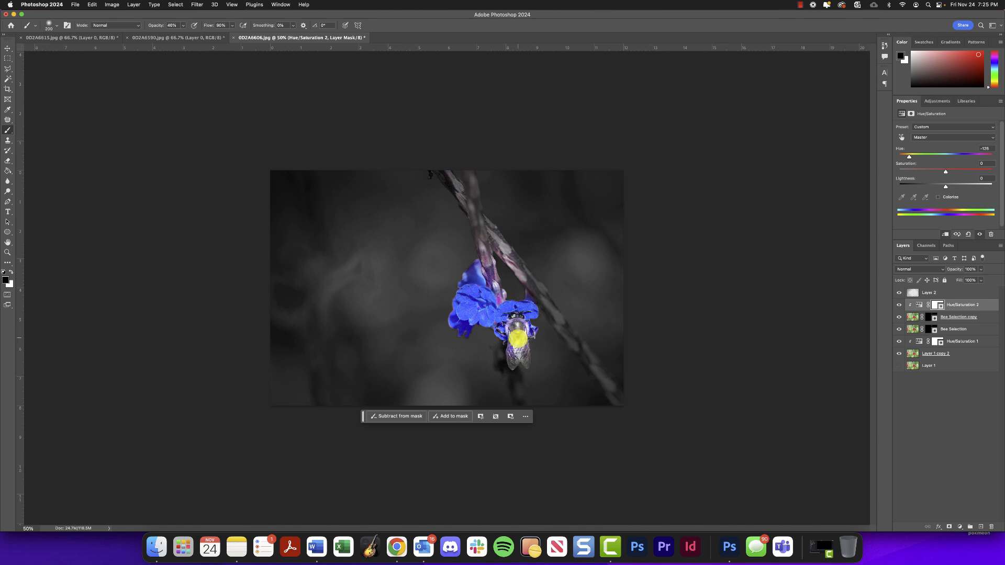
{"action": "mouse_move", "coordinate": [515, 343]}
{"action": "left_mouse_down"}
{"action": "mouse_move", "coordinate": [531, 311]}
{"action": "mouse_move", "coordinate": [508, 318]}
{"action": "mouse_move", "coordinate": [505, 305]}
{"action": "mouse_move", "coordinate": [505, 337]}
{"action": "mouse_move", "coordinate": [505, 316]}
{"action": "mouse_move", "coordinate": [503, 333]}
{"action": "mouse_move", "coordinate": [525, 298]}
{"action": "mouse_move", "coordinate": [534, 327]}
{"action": "mouse_move", "coordinate": [509, 332]}
{"action": "mouse_move", "coordinate": [540, 290]}
{"action": "mouse_move", "coordinate": [523, 285]}
{"action": "mouse_move", "coordinate": [540, 297]}
{"action": "mouse_move", "coordinate": [527, 323]}
{"action": "mouse_move", "coordinate": [520, 309]}
{"action": "mouse_move", "coordinate": [529, 321]}
{"action": "mouse_move", "coordinate": [510, 329]}
{"action": "mouse_move", "coordinate": [479, 272]}
{"action": "left_mouse_up"}
{"action": "key", "text": "x"}
{"action": "key", "text": "x"}
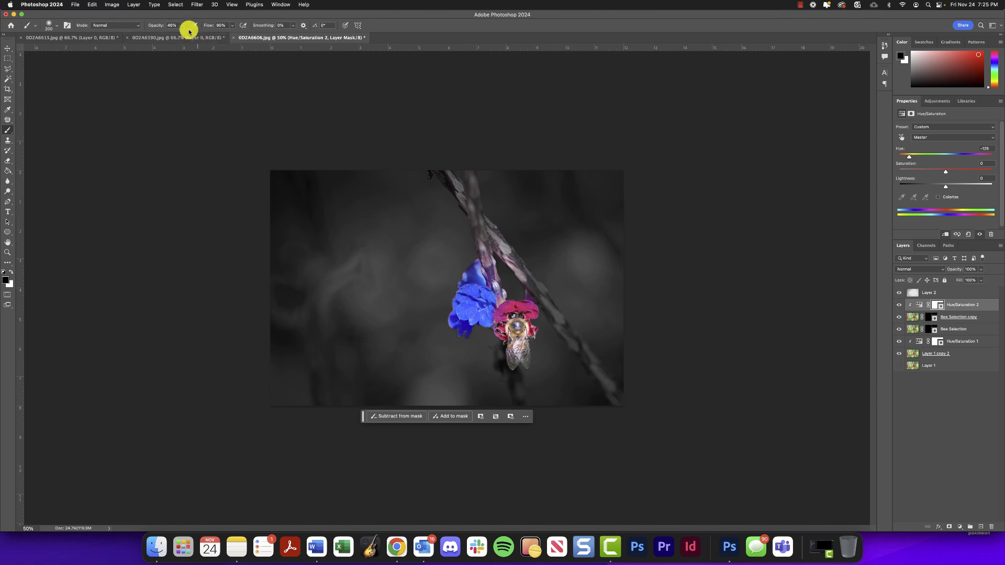
{"action": "left_click_drag", "start_coordinate": [173, 36], "coordinate": [173, 36]}
{"action": "mouse_move", "coordinate": [491, 280]}
{"action": "left_mouse_down"}
{"action": "mouse_move", "coordinate": [452, 276]}
{"action": "mouse_move", "coordinate": [500, 272]}
{"action": "mouse_move", "coordinate": [476, 275]}
{"action": "mouse_move", "coordinate": [492, 281]}
{"action": "mouse_move", "coordinate": [451, 278]}
{"action": "mouse_move", "coordinate": [467, 267]}
{"action": "mouse_move", "coordinate": [511, 285]}
{"action": "mouse_move", "coordinate": [499, 272]}
{"action": "mouse_move", "coordinate": [512, 294]}
{"action": "mouse_move", "coordinate": [492, 247]}
{"action": "mouse_move", "coordinate": [503, 253]}
{"action": "mouse_move", "coordinate": [404, 332]}
{"action": "mouse_move", "coordinate": [473, 322]}
{"action": "mouse_move", "coordinate": [461, 337]}
{"action": "mouse_move", "coordinate": [456, 330]}
{"action": "mouse_move", "coordinate": [468, 328]}
{"action": "mouse_move", "coordinate": [447, 300]}
{"action": "mouse_move", "coordinate": [447, 328]}
{"action": "mouse_move", "coordinate": [443, 310]}
{"action": "mouse_move", "coordinate": [469, 337]}
{"action": "mouse_move", "coordinate": [460, 338]}
{"action": "mouse_move", "coordinate": [476, 279]}
{"action": "left_mouse_up"}
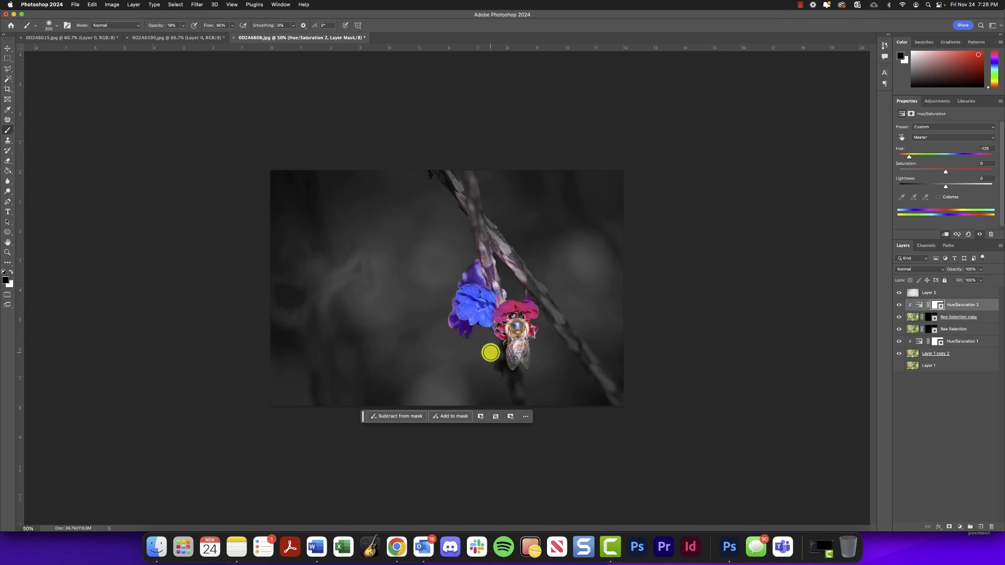
Step: Add an empty layer above Layer 2 and a Hue/Saturation adjustment layer with hue about +126 and saturation -47
{"action": "left_click", "coordinate": [941, 293]}
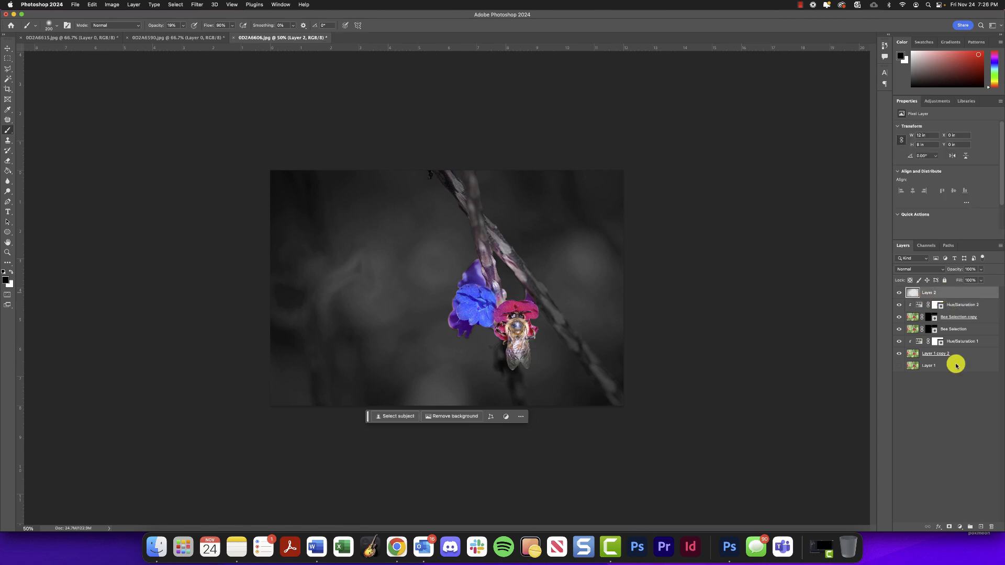
{"action": "left_click", "coordinate": [981, 527]}
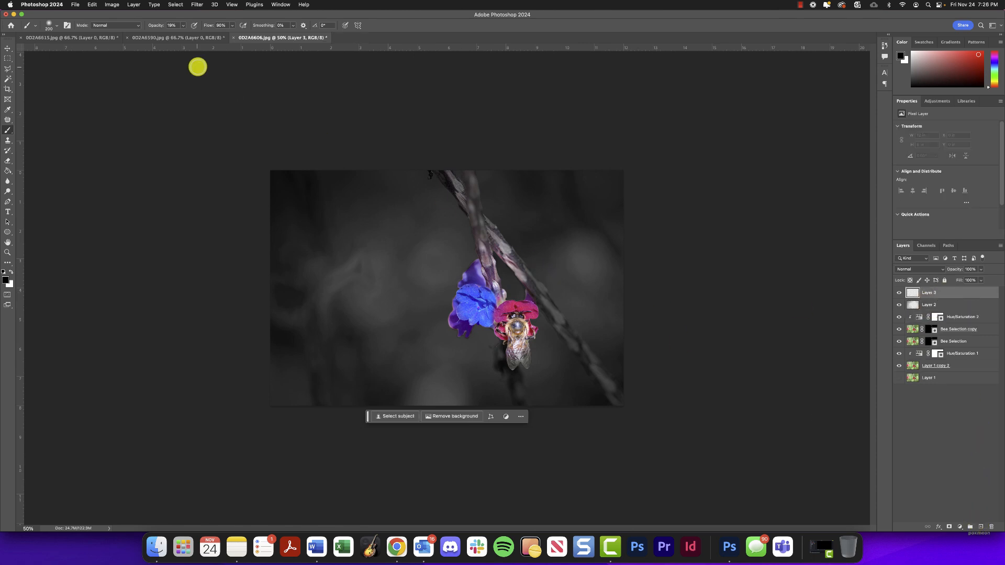
{"action": "left_click", "coordinate": [117, 6]}
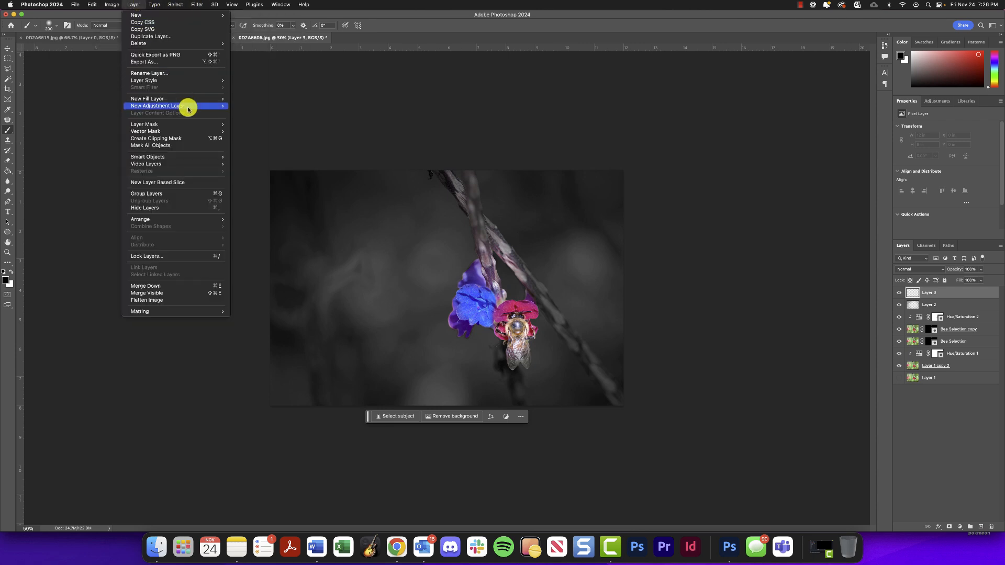
{"action": "mouse_move", "coordinate": [199, 108]}
{"action": "left_click", "coordinate": [263, 147]}
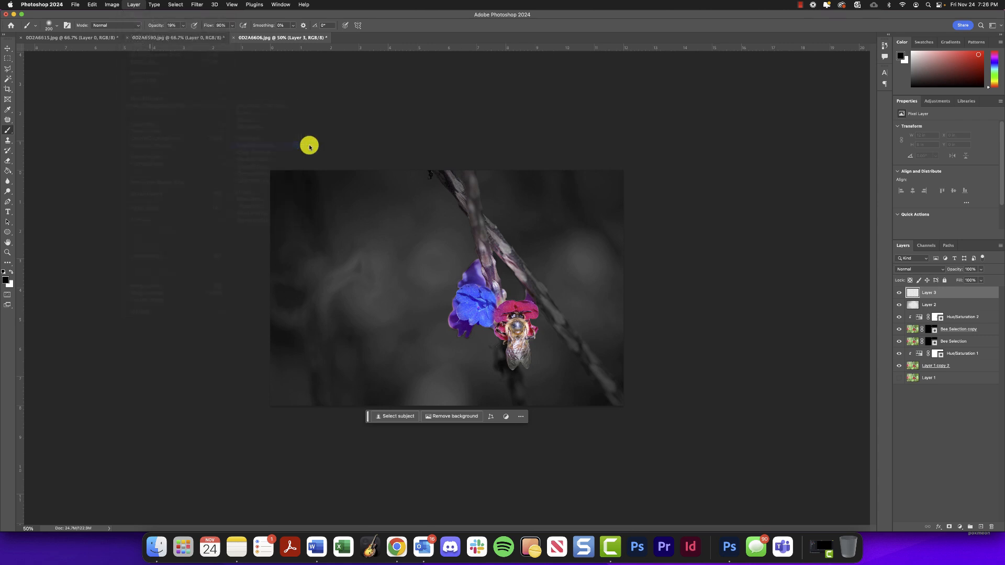
{"action": "left_click", "coordinate": [746, 209]}
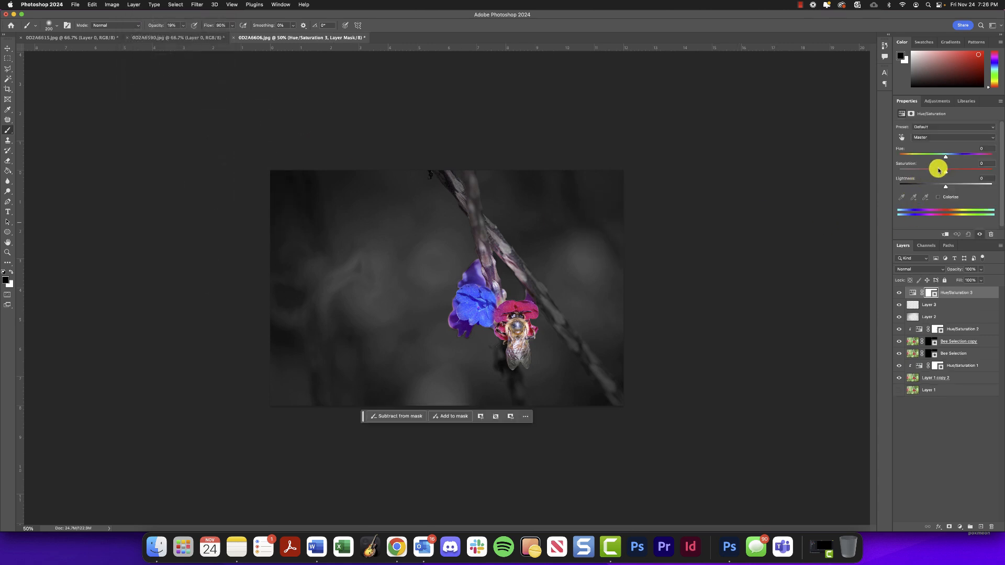
{"action": "left_click_drag", "start_coordinate": [945, 158], "coordinate": [921, 178]}
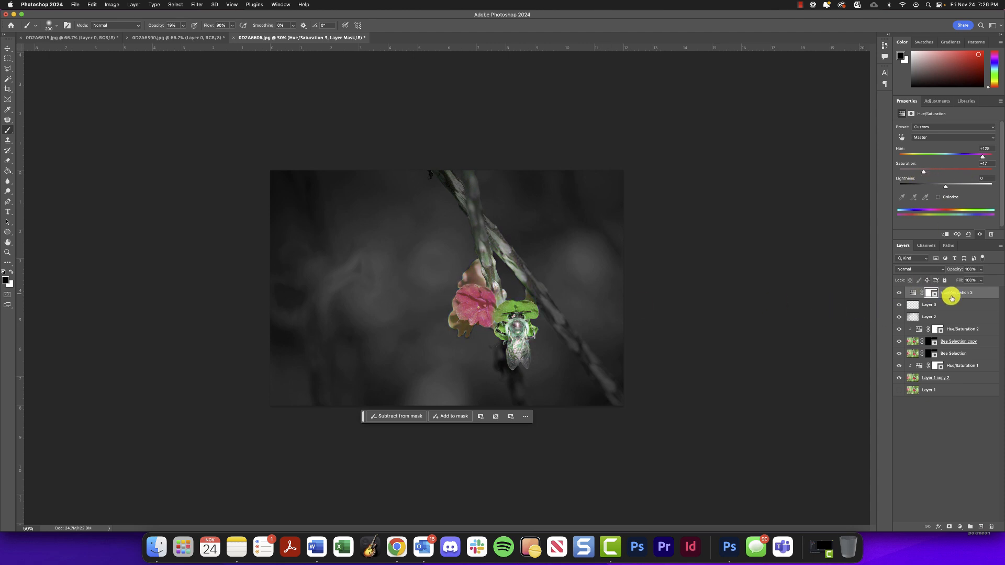
Step: Delete all the layers above the Bee Selection layer, including the vignette layer
{"action": "left_click", "coordinate": [974, 340], "text": "shift"}
{"action": "left_click_drag", "start_coordinate": [976, 341], "coordinate": [991, 526]}
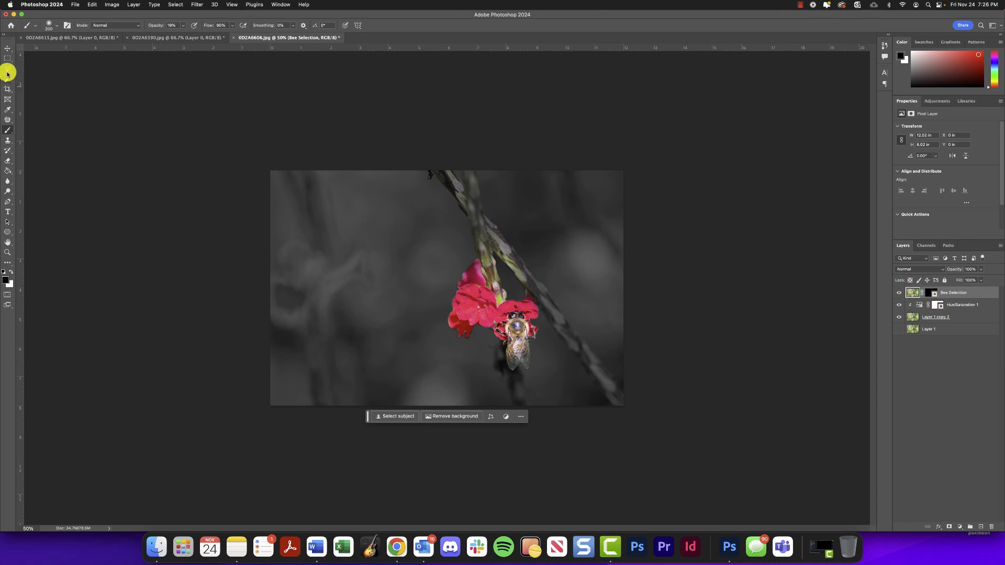
Step: Crop the photo to a portrait frame around the bee, flowers and stems, cutting off the empty background beside them
{"action": "left_click", "coordinate": [7, 88]}
{"action": "left_click_drag", "start_coordinate": [268, 290], "coordinate": [347, 285]}
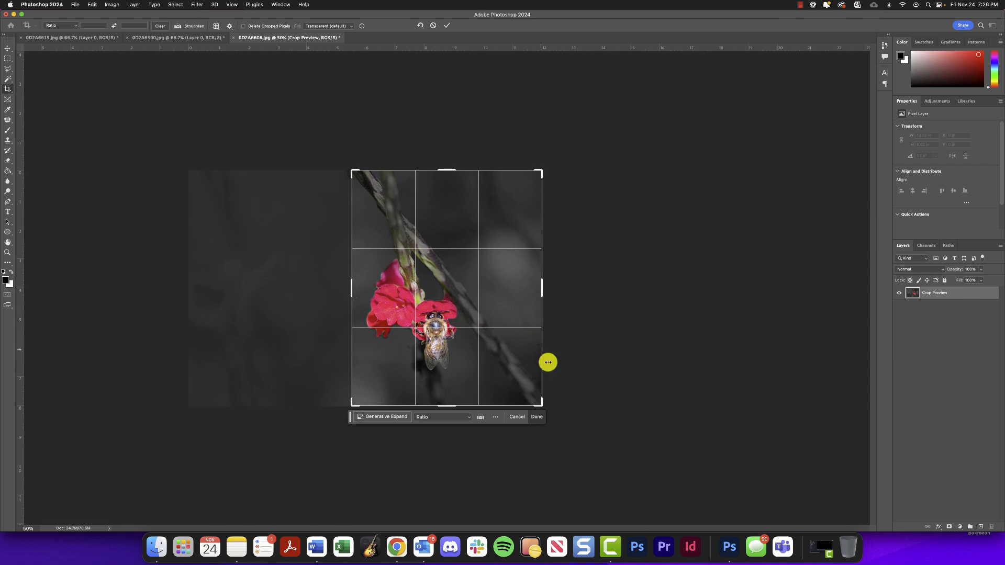
{"action": "left_click_drag", "start_coordinate": [541, 403], "coordinate": [538, 396]}
{"action": "key", "text": "Return"}
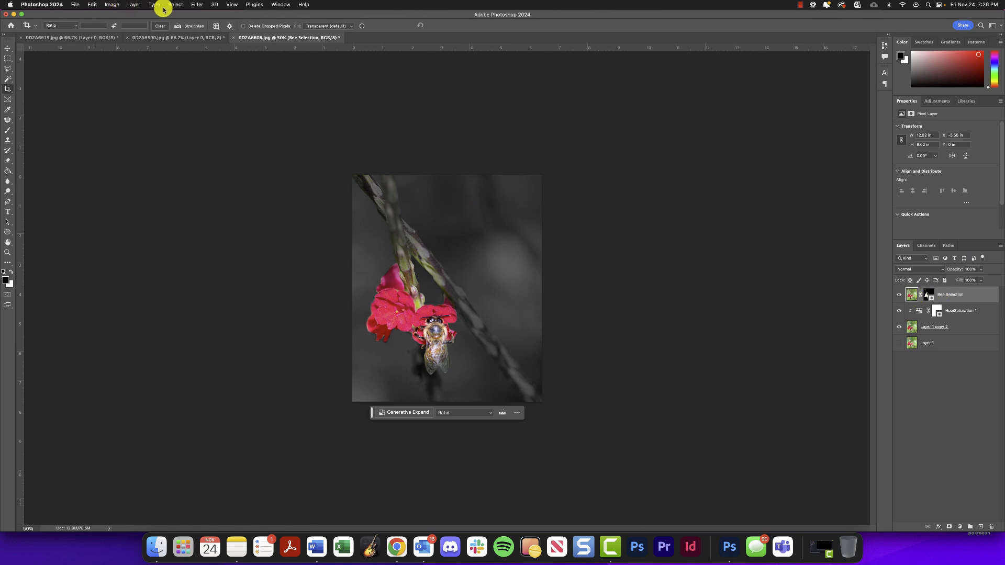
Step: Add a Hue/Saturation adjustment layer above Bee Selection and shift its hue to turn the red flowers magenta
{"action": "left_click", "coordinate": [133, 6]}
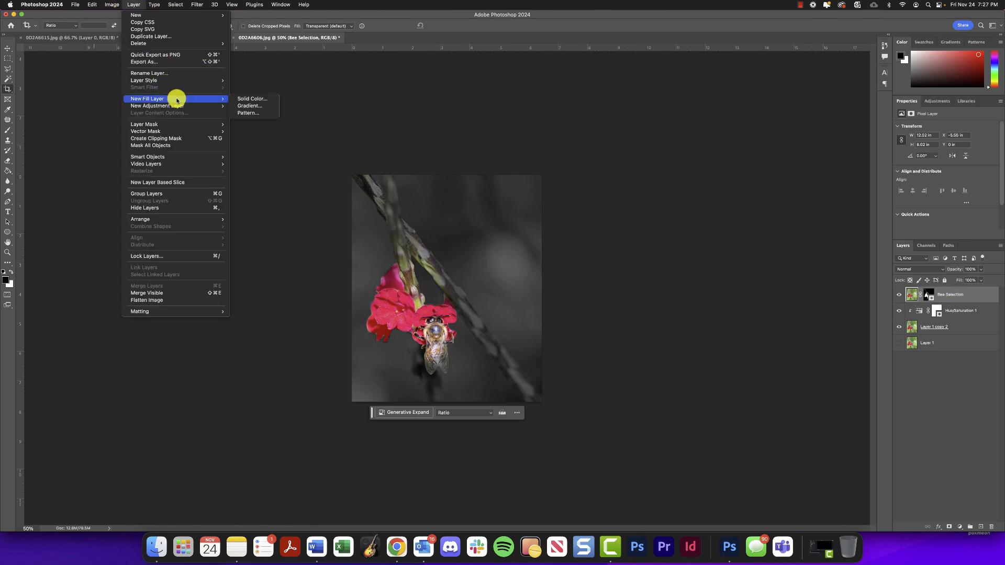
{"action": "mouse_move", "coordinate": [231, 105]}
{"action": "left_click", "coordinate": [254, 145]}
{"action": "left_click", "coordinate": [747, 210]}
{"action": "mouse_move", "coordinate": [945, 154]}
{"action": "left_mouse_down"}
{"action": "mouse_move", "coordinate": [894, 157]}
{"action": "mouse_move", "coordinate": [927, 154]}
{"action": "left_mouse_up"}
Step: Paint white on the Bee Selection mask with a large brush at 18% opacity to bring back faint background colour around the stems
{"action": "left_click", "coordinate": [935, 298]}
{"action": "left_click", "coordinate": [930, 312]}
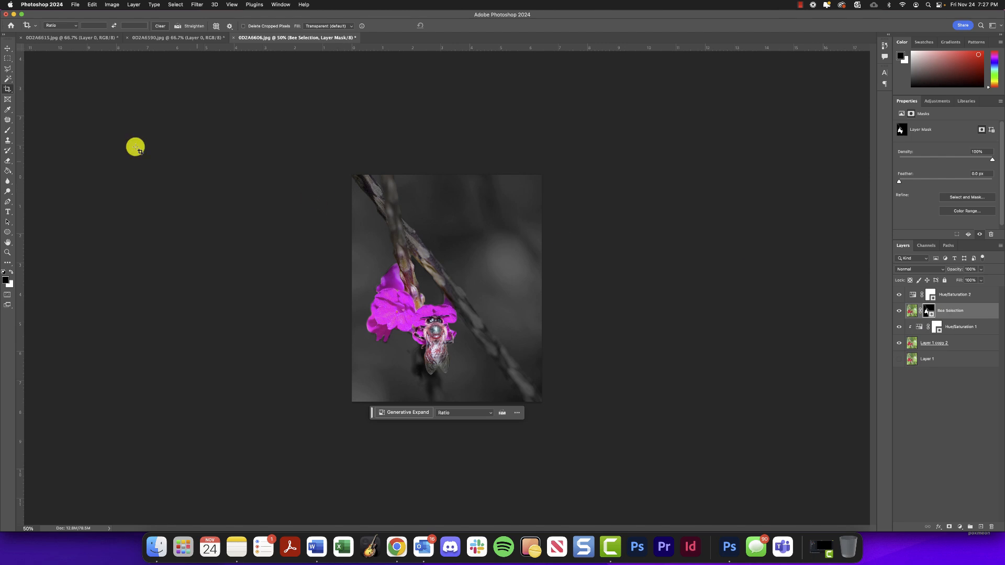
{"action": "left_click", "coordinate": [8, 130]}
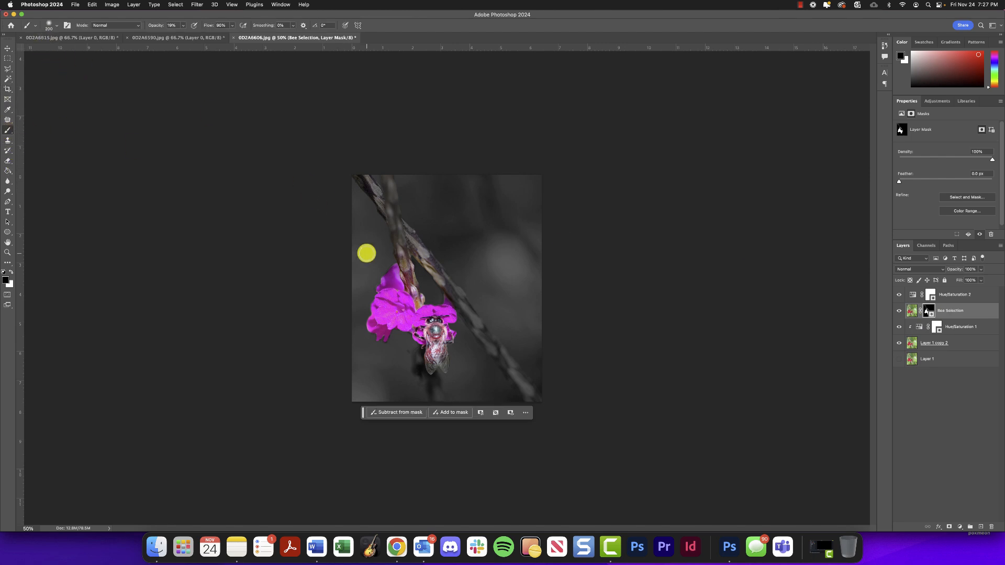
{"action": "key", "text": "x"}
{"action": "mouse_move", "coordinate": [438, 268]}
{"action": "left_mouse_down"}
{"action": "mouse_move", "coordinate": [460, 270]}
{"action": "mouse_move", "coordinate": [445, 275]}
{"action": "mouse_move", "coordinate": [470, 302]}
{"action": "mouse_move", "coordinate": [410, 246]}
{"action": "mouse_move", "coordinate": [381, 190]}
{"action": "mouse_move", "coordinate": [477, 344]}
{"action": "left_mouse_up"}
{"action": "mouse_move", "coordinate": [503, 306]}
{"action": "left_mouse_down"}
{"action": "mouse_move", "coordinate": [477, 292]}
{"action": "mouse_move", "coordinate": [459, 260]}
{"action": "mouse_move", "coordinate": [396, 343]}
{"action": "mouse_move", "coordinate": [404, 355]}
{"action": "mouse_move", "coordinate": [388, 359]}
{"action": "mouse_move", "coordinate": [387, 346]}
{"action": "mouse_move", "coordinate": [449, 303]}
{"action": "left_mouse_up"}
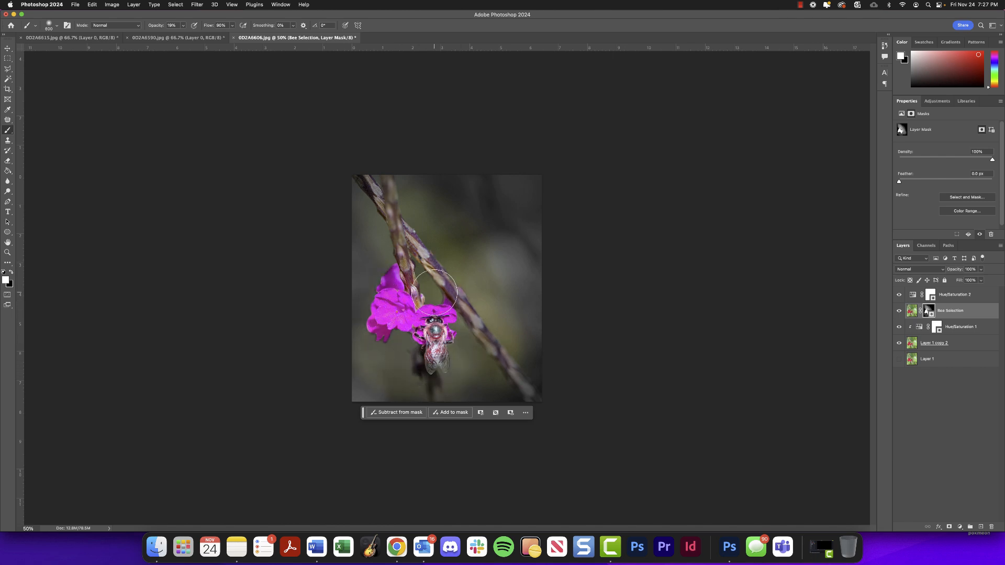
Step: Brush more white onto the mask along the diagonal stem and around the bee, varying the brush size, to strengthen the returning colour
{"action": "key", "text": "bracketleft"}
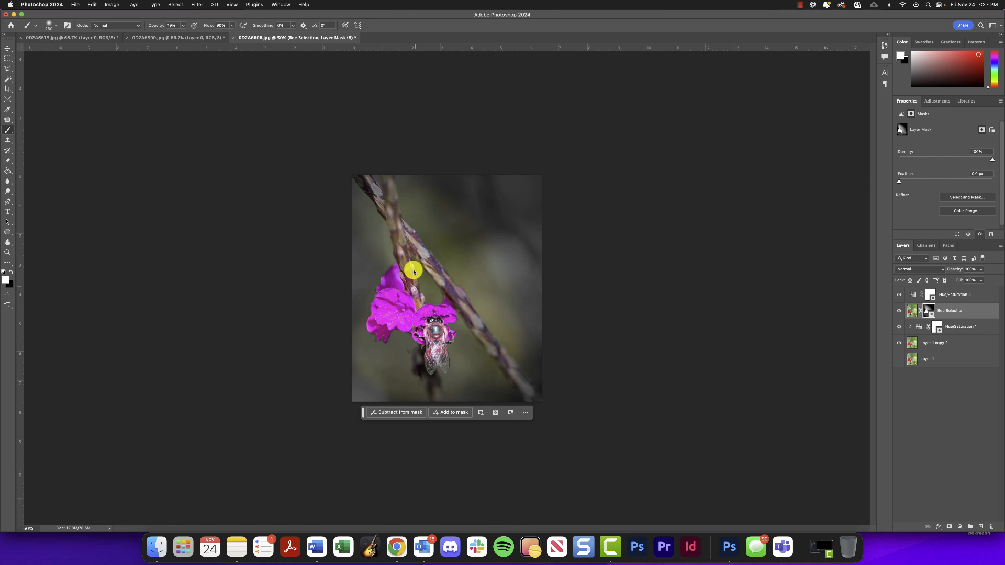
{"action": "mouse_move", "coordinate": [463, 303]}
{"action": "left_mouse_down"}
{"action": "mouse_move", "coordinate": [444, 301]}
{"action": "mouse_move", "coordinate": [439, 349]}
{"action": "mouse_move", "coordinate": [425, 352]}
{"action": "mouse_move", "coordinate": [441, 371]}
{"action": "mouse_move", "coordinate": [432, 330]}
{"action": "left_mouse_up"}
{"action": "key", "text": "bracketright"}
{"action": "key", "text": "bracketright"}
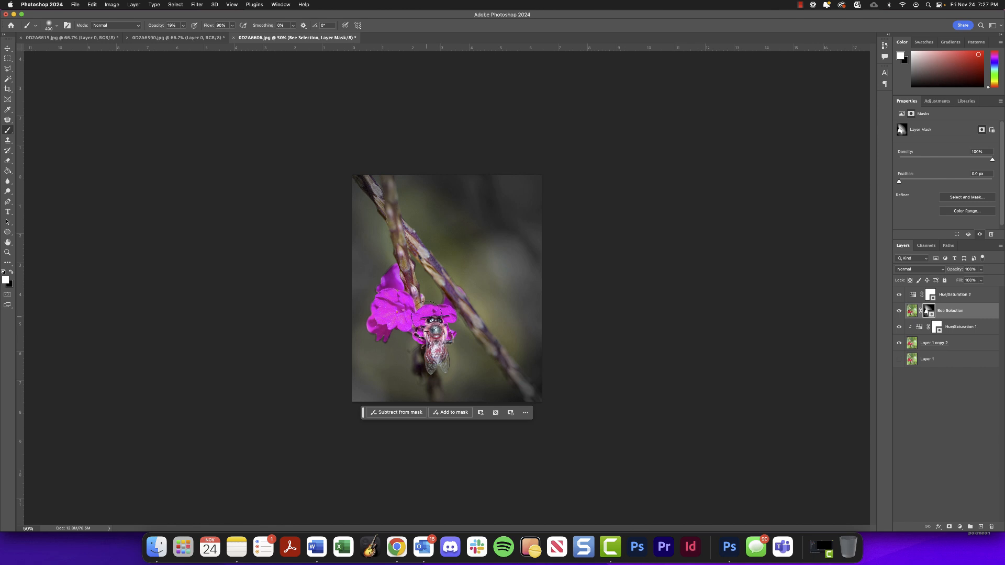
{"action": "mouse_move", "coordinate": [448, 293]}
{"action": "left_mouse_down"}
{"action": "mouse_move", "coordinate": [438, 327]}
{"action": "mouse_move", "coordinate": [451, 349]}
{"action": "left_mouse_up"}
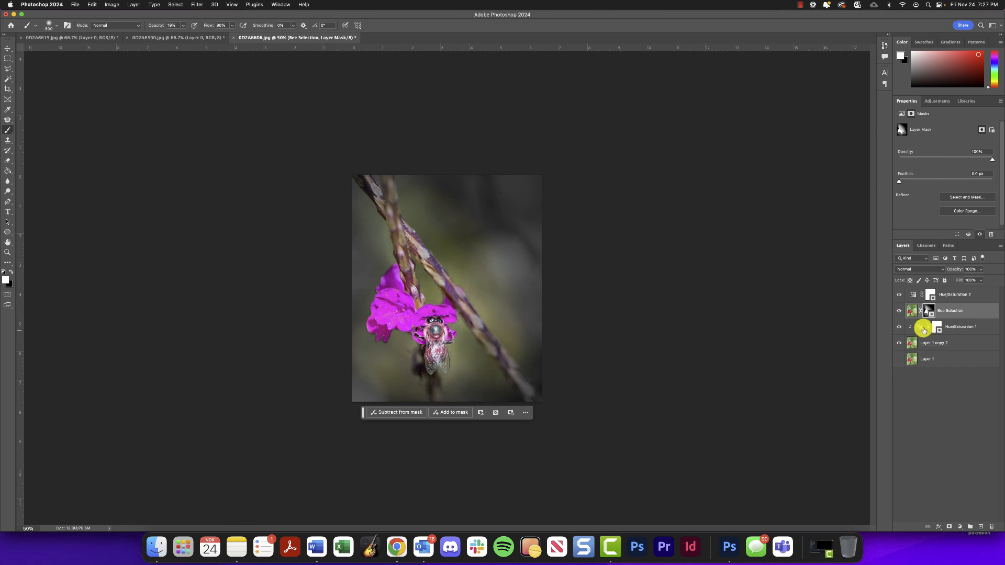
Step: Place a copy of Layer 1 at the top of the layer stack and toggle its visibility to compare the original with the edit
{"action": "left_click_drag", "start_coordinate": [946, 358], "coordinate": [937, 285]}
{"action": "left_click", "coordinate": [898, 296]}
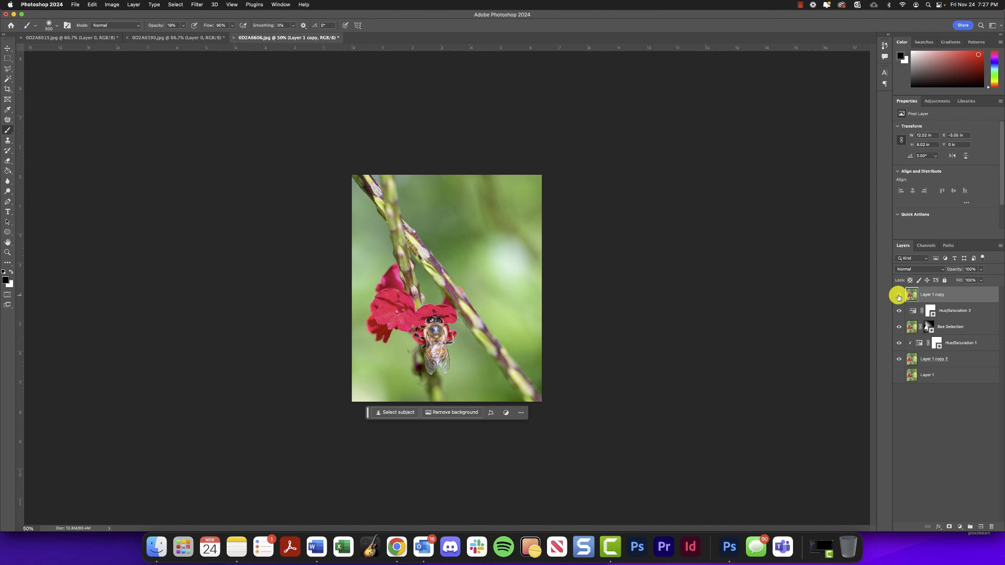
{"action": "left_click", "coordinate": [897, 295]}
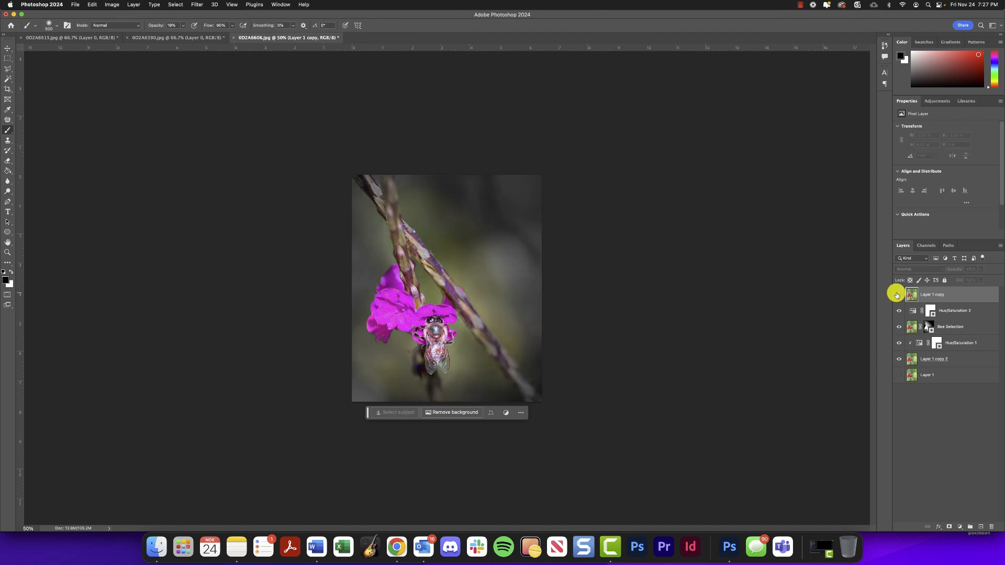
{"action": "left_click", "coordinate": [897, 295]}
{"action": "left_click", "coordinate": [897, 295]}
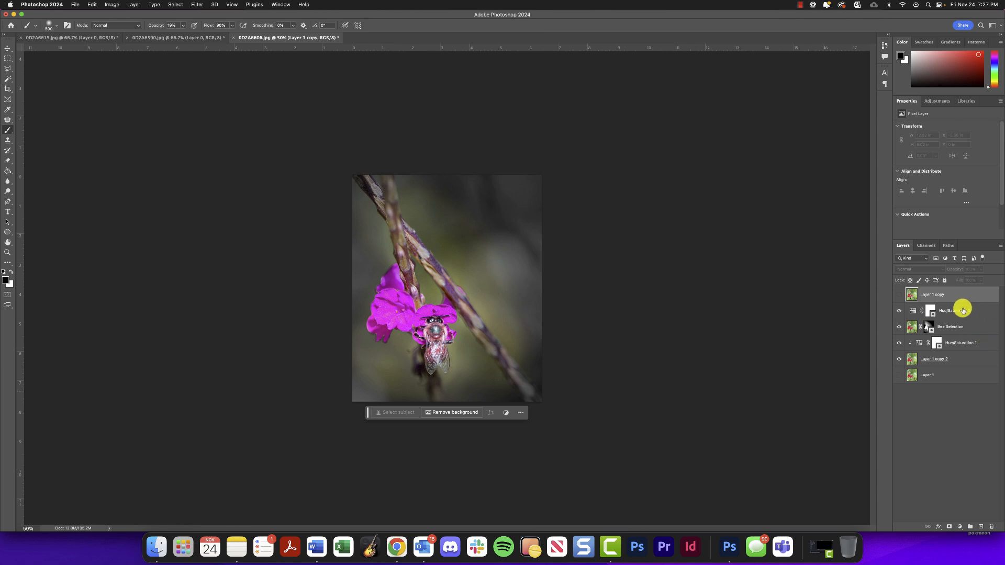
Step: Stamp the visible image onto a new top layer and sharpen it with Unsharp Mask at amount 203%, radius 1.9 pixels and threshold 6
{"action": "left_click", "coordinate": [980, 527]}
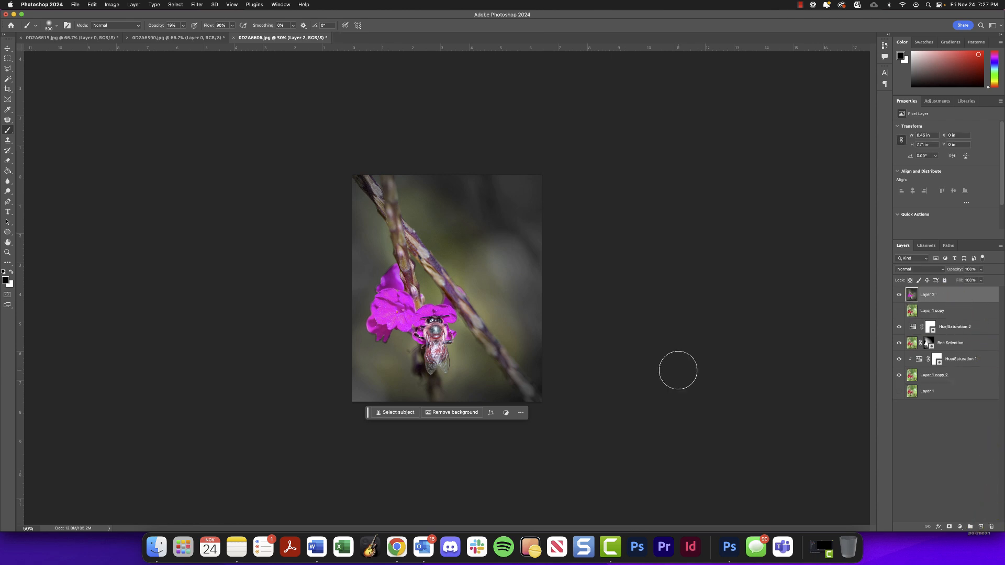
{"action": "left_click", "coordinate": [197, 5]}
{"action": "mouse_move", "coordinate": [218, 127]}
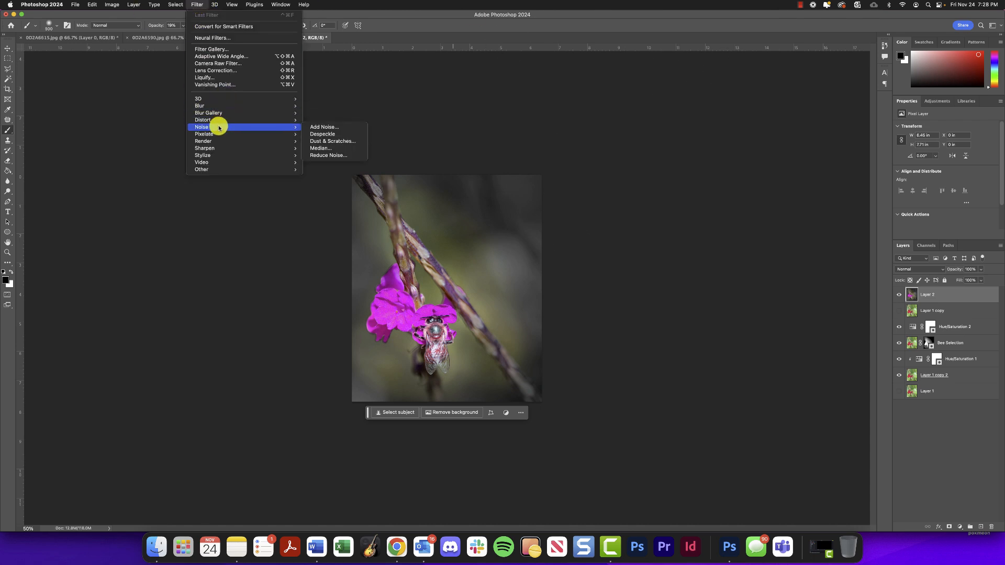
{"action": "mouse_move", "coordinate": [223, 150]}
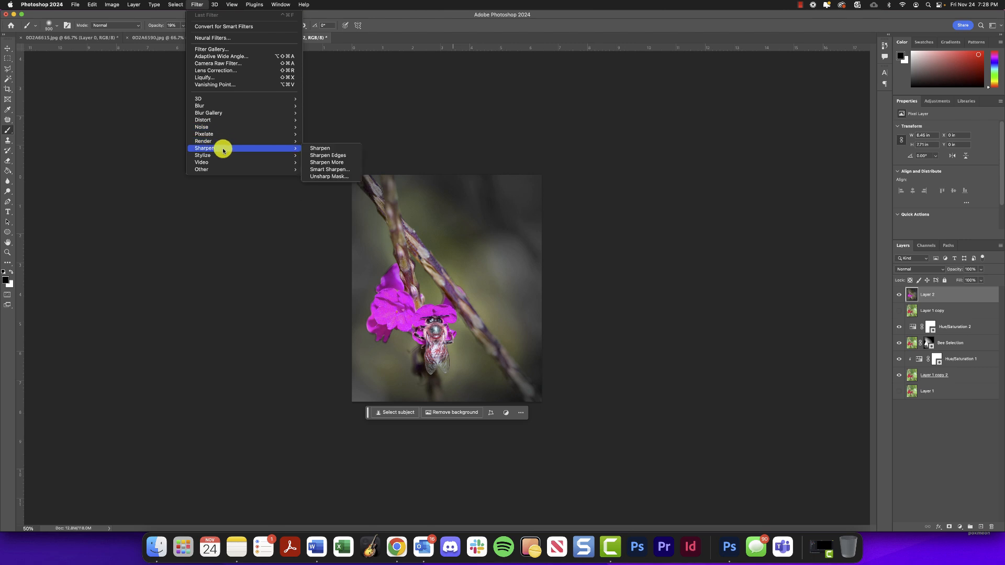
{"action": "left_click", "coordinate": [331, 178]}
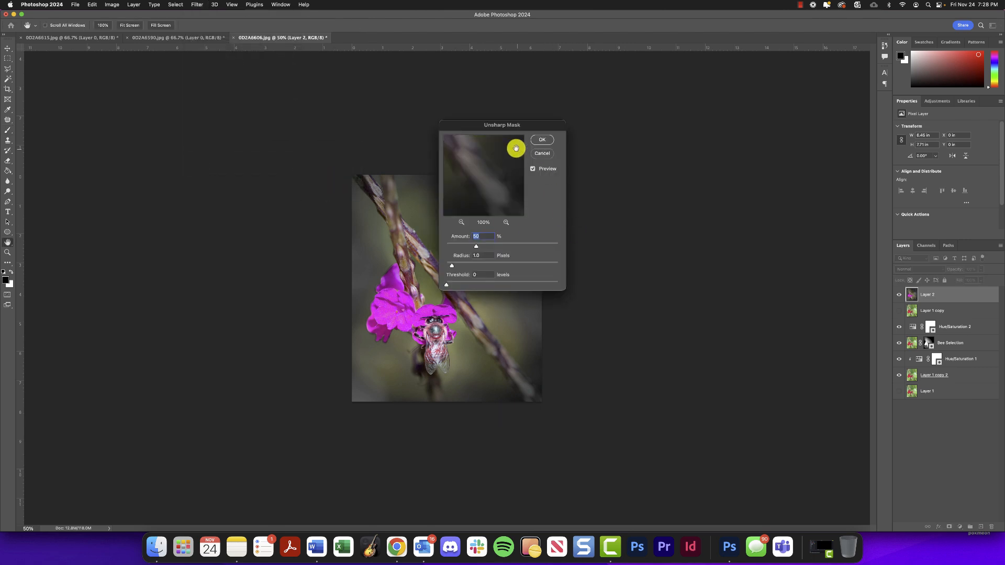
{"action": "left_click_drag", "start_coordinate": [489, 126], "coordinate": [646, 163]}
{"action": "left_click_drag", "start_coordinate": [632, 284], "coordinate": [678, 281]}
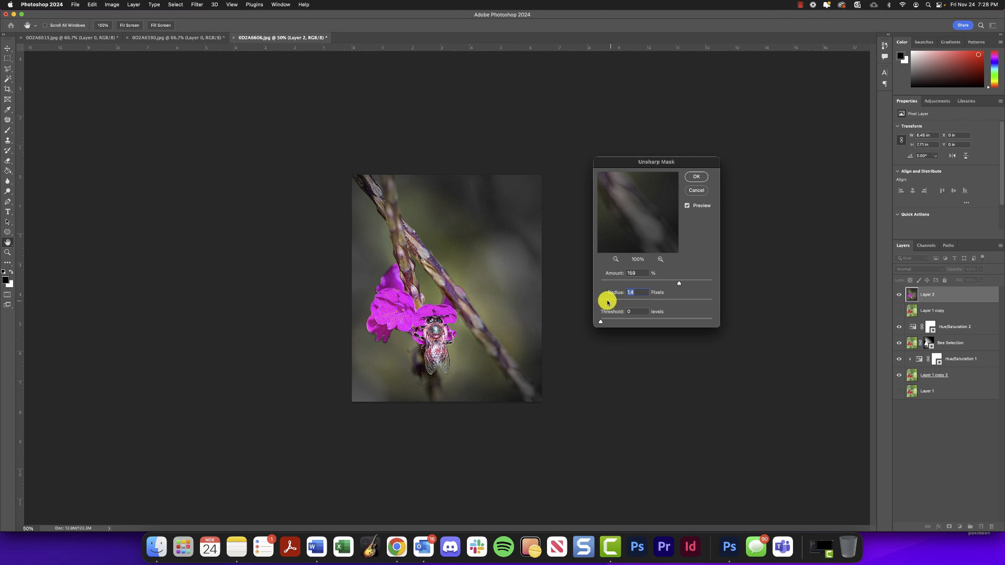
{"action": "left_click_drag", "start_coordinate": [607, 302], "coordinate": [611, 302]}
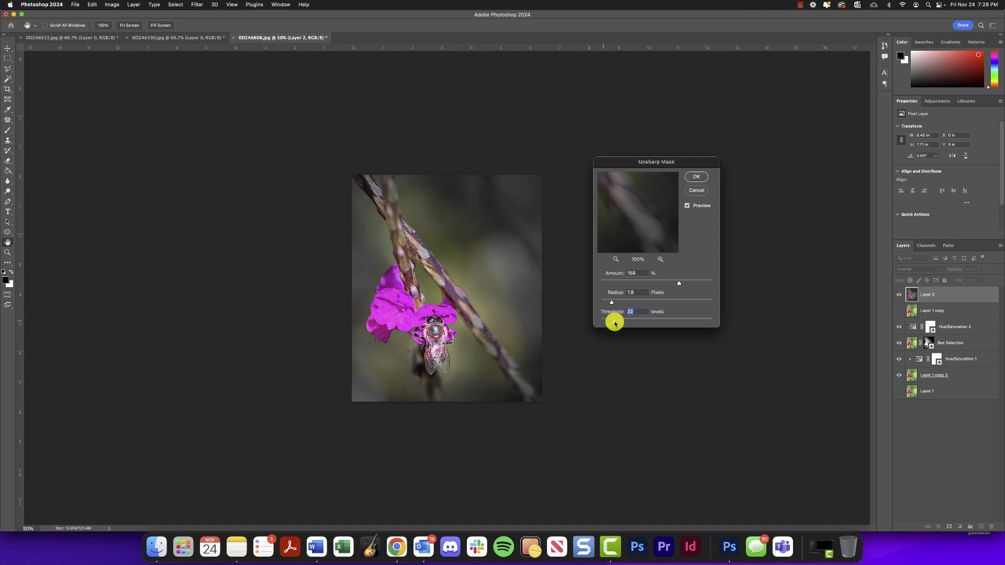
{"action": "left_click_drag", "start_coordinate": [607, 322], "coordinate": [605, 321]}
{"action": "left_click", "coordinate": [697, 176]}
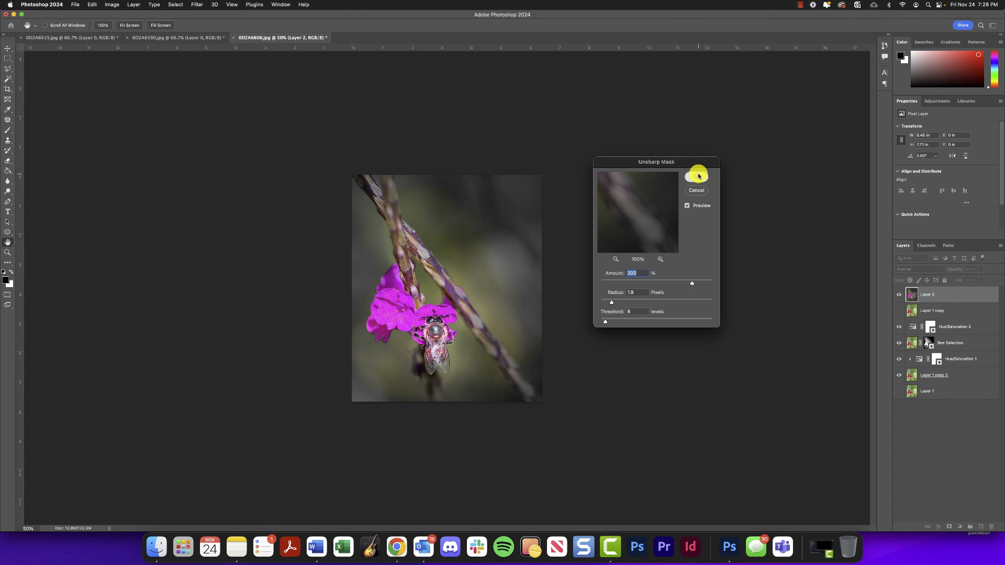
Step: View the photo at 100% and toggle the sharpened layer's visibility to compare the image with and without sharpening
{"action": "left_click", "coordinate": [480, 294], "text": "super"}
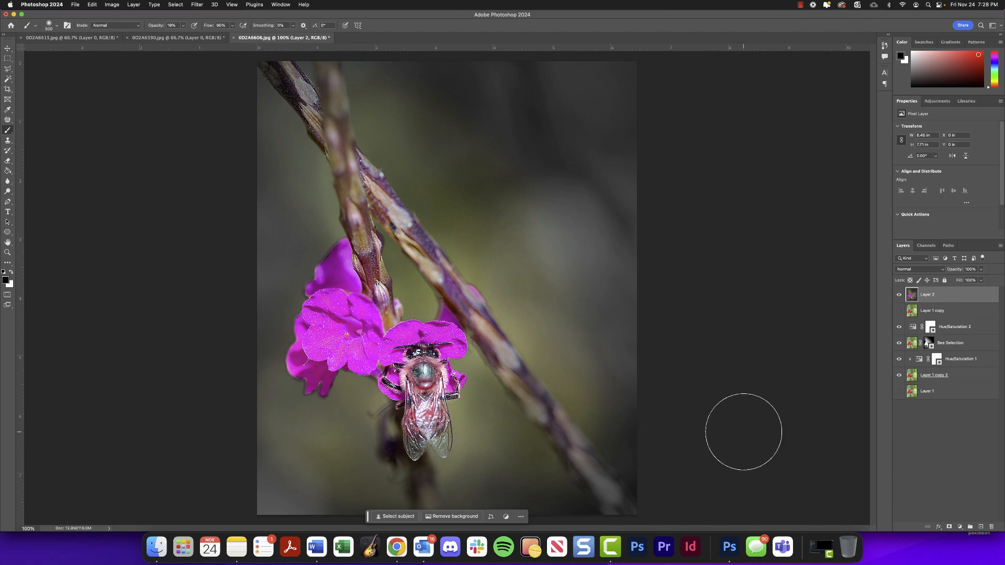
{"action": "left_click", "coordinate": [898, 295]}
{"action": "left_click", "coordinate": [898, 297]}
{"action": "left_click", "coordinate": [899, 297]}
{"action": "left_click", "coordinate": [899, 297]}
{"action": "left_click", "coordinate": [898, 297]}
{"action": "key", "text": "super+minus"}
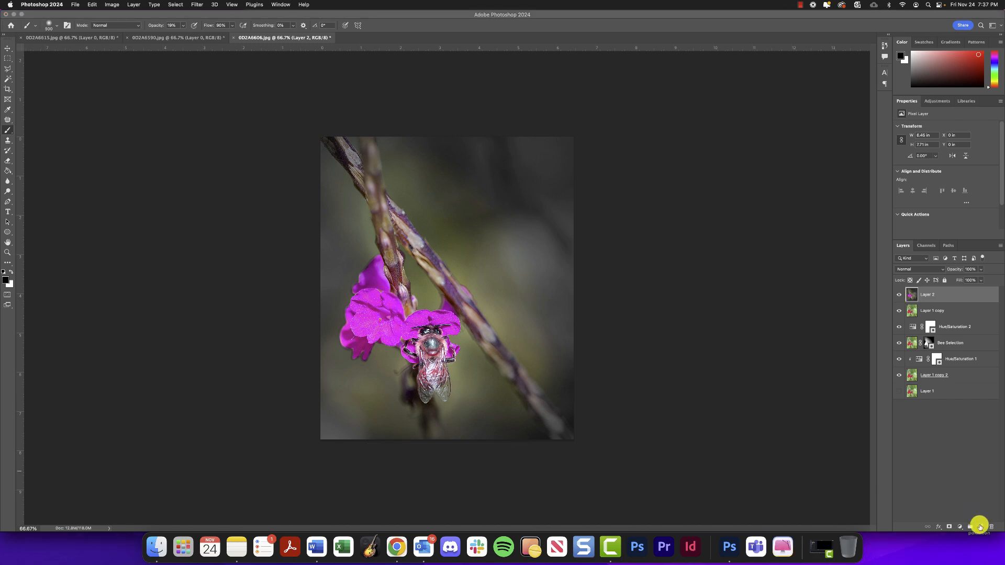
Step: Add a new top layer and paint black at 18% opacity with a 1300 px soft brush along the photo's edges for a vignette
{"action": "left_click", "coordinate": [981, 526]}
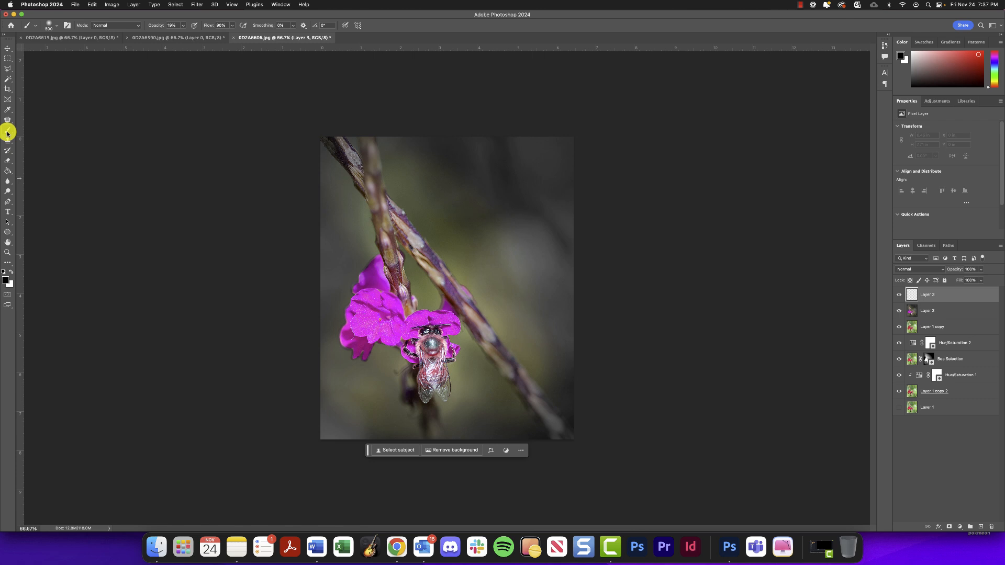
{"action": "key", "text": "bracketright"}
{"action": "key", "text": "bracketright"}
{"action": "key", "text": "bracketright"}
{"action": "key", "text": "bracketright"}
{"action": "key", "text": "bracketright"}
{"action": "key", "text": "bracketright"}
{"action": "key", "text": "bracketright"}
{"action": "key", "text": "bracketright"}
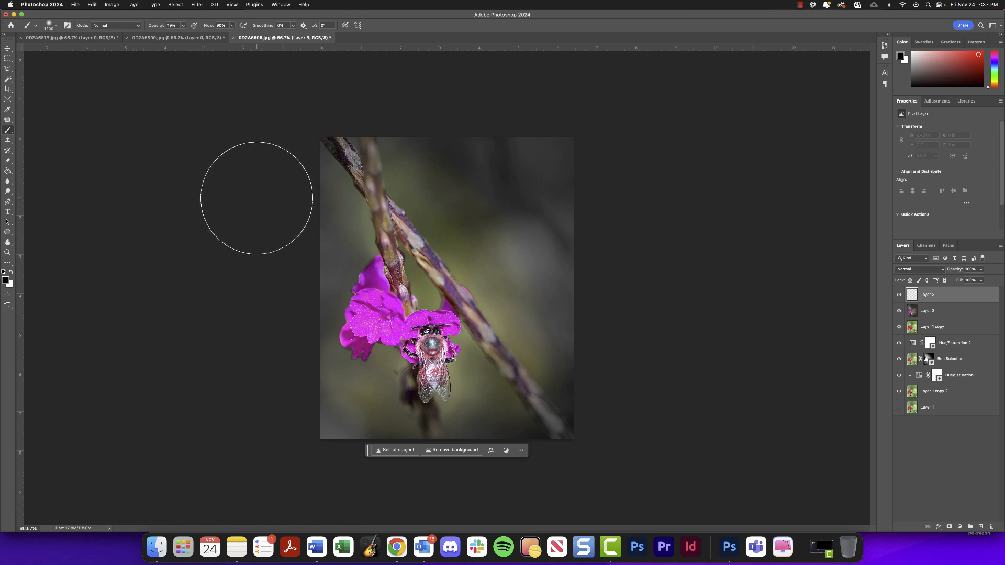
{"action": "left_click", "coordinate": [380, 222]}
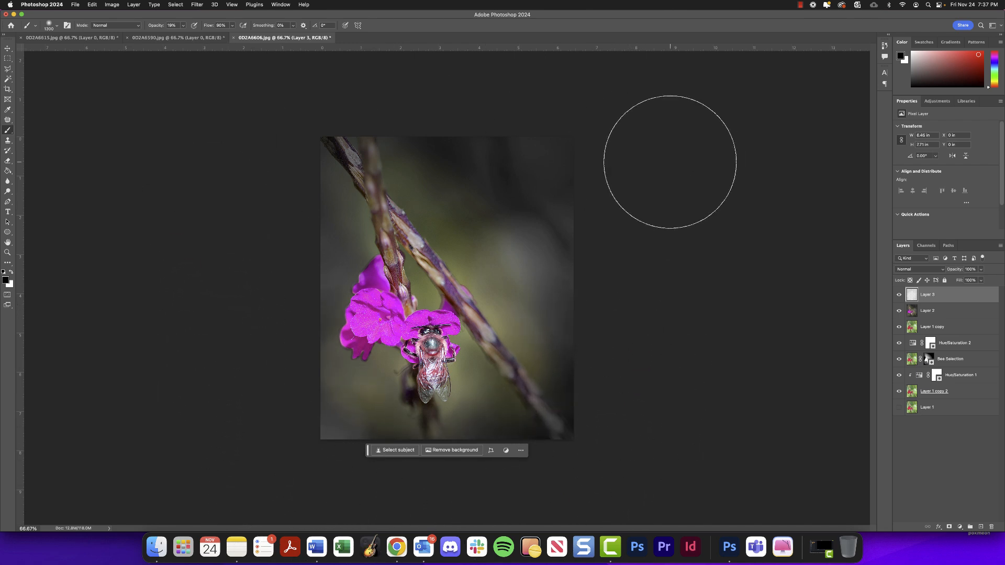
{"action": "left_click_drag", "start_coordinate": [628, 251], "coordinate": [566, 179]}
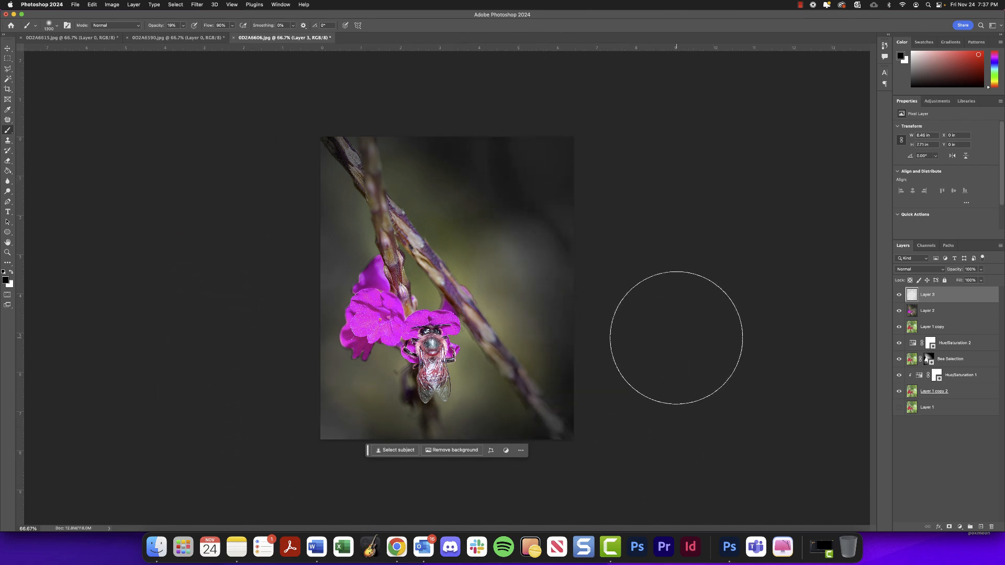